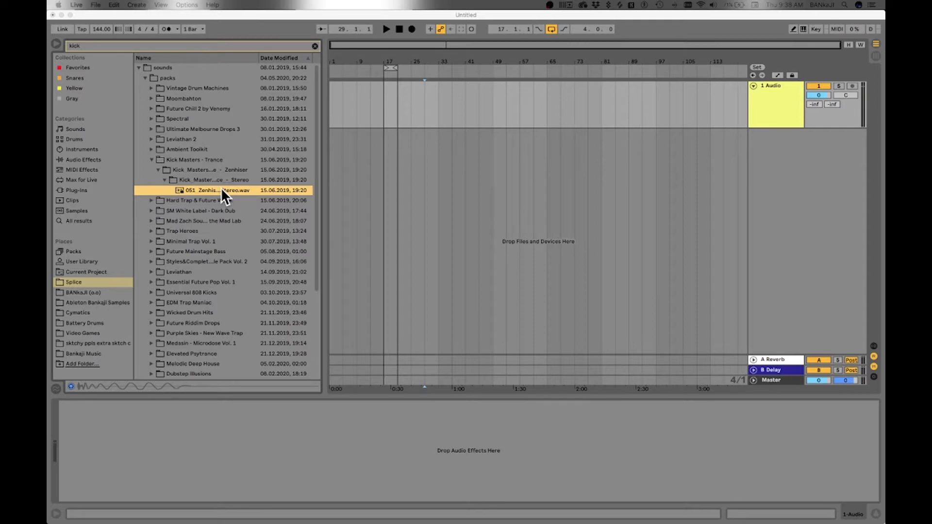
Step: Search the Splice samples for kick and place the 051 Zenhiser kick sample at bar 17 on the audio track
click(199, 46)
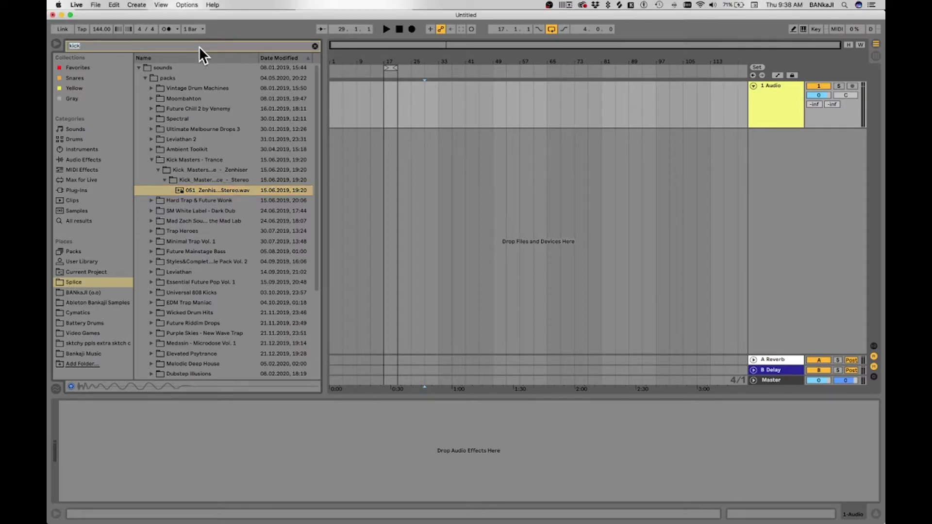
key(BackSpace)
text(kick)
click(223, 189)
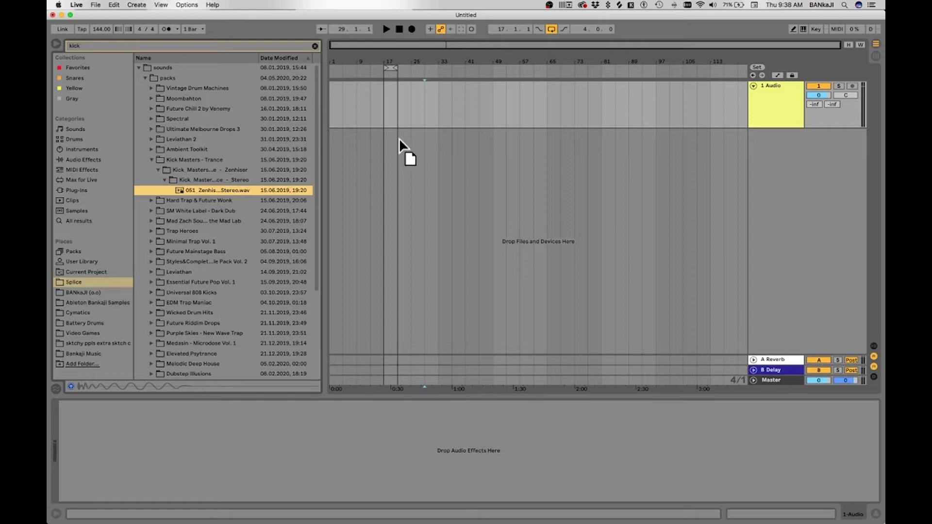
drag(427, 112, 380, 88)
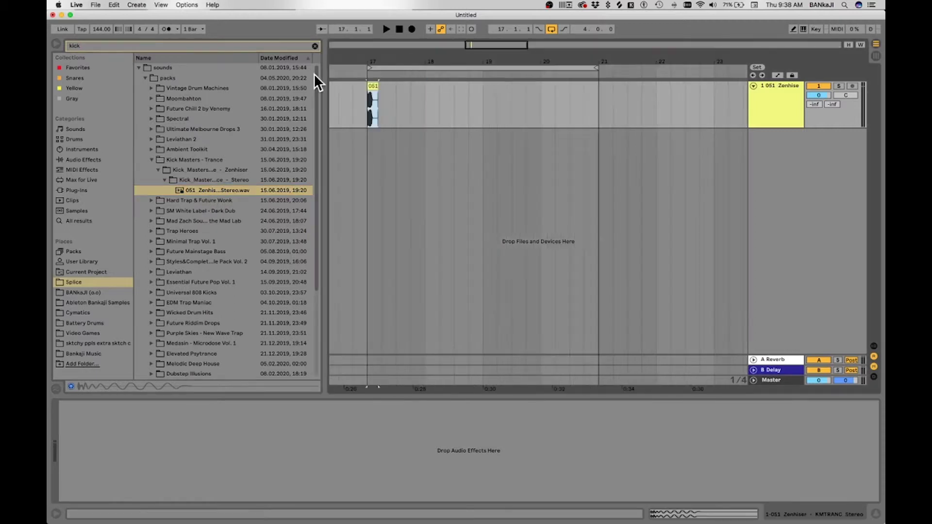
Step: Search the samples for snare and place SOV Clap Snare 04 on a new track at beat 17.3
click(163, 46)
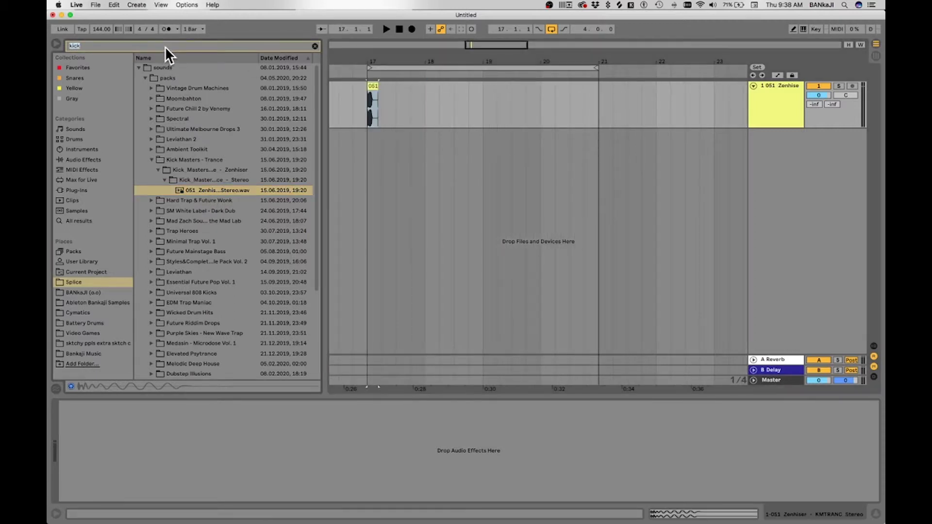
text(snare)
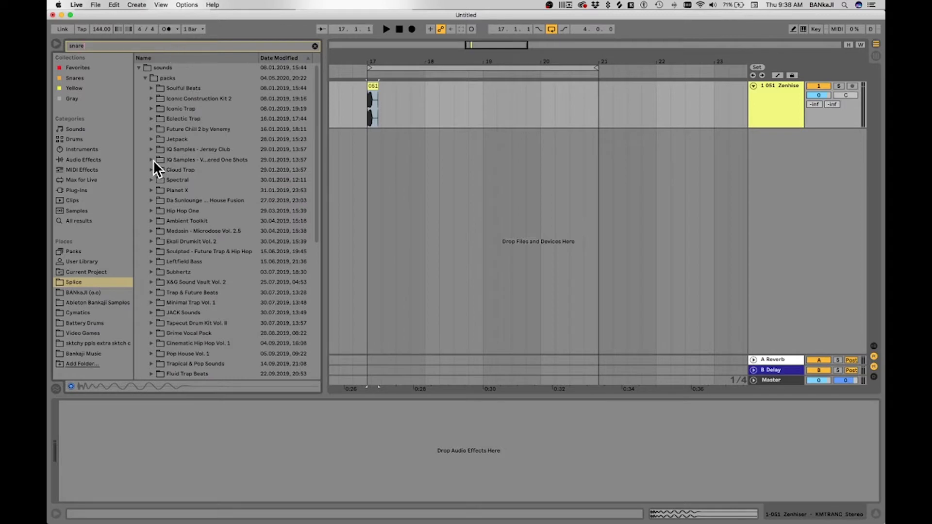
key(Down)
key(Down)
key(Down)
drag(209, 211, 398, 151)
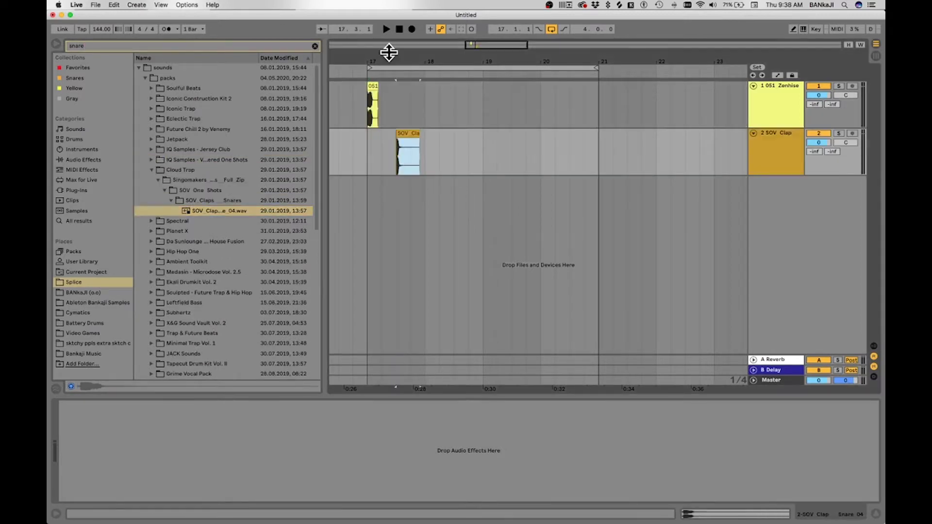
drag(389, 52, 391, 111)
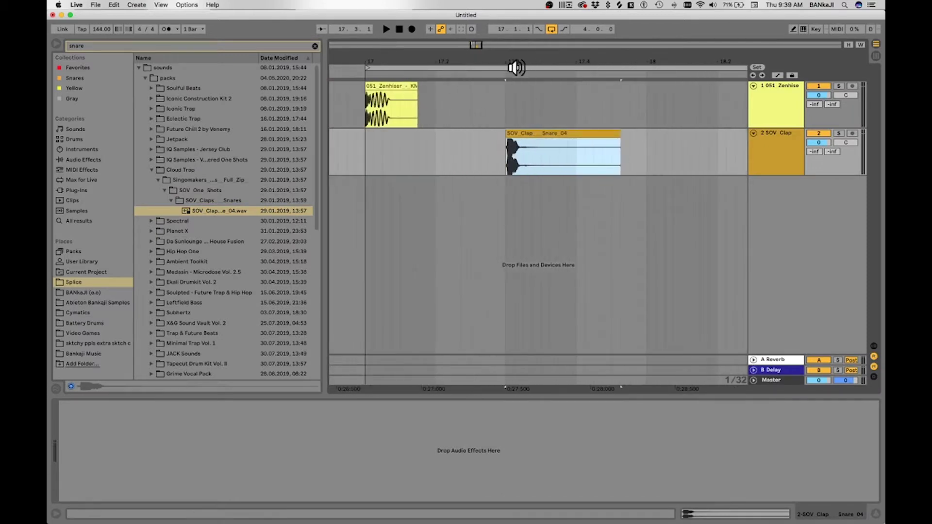
Step: Turn off Warp for the kick clip and close its clip view
click(528, 132)
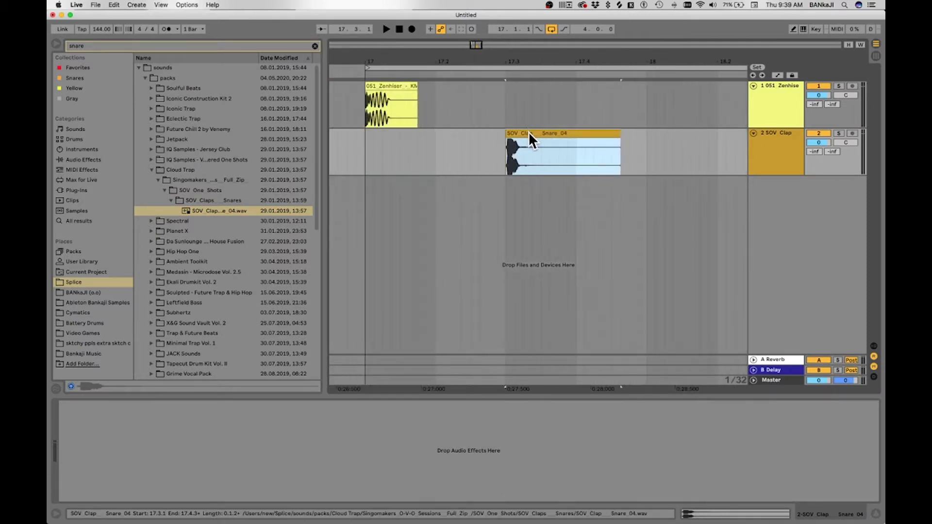
double_click(399, 95)
click(174, 224)
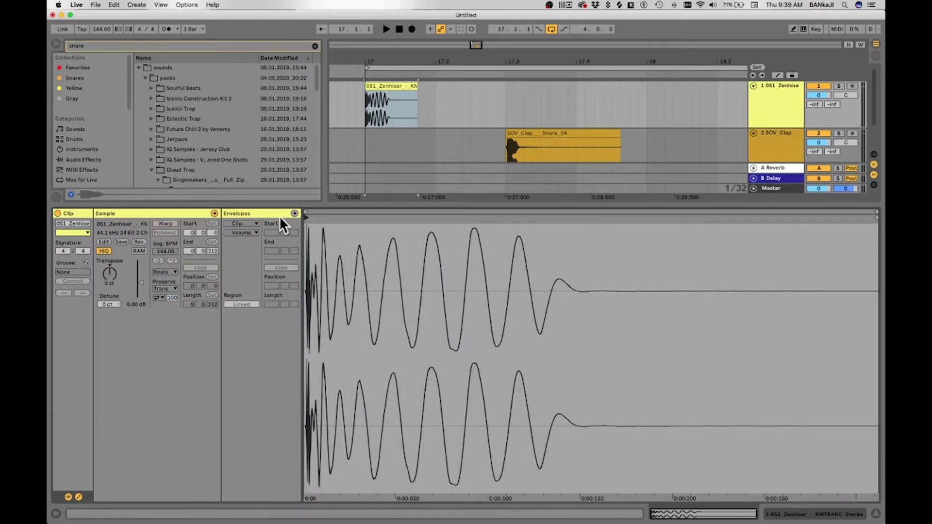
click(541, 133)
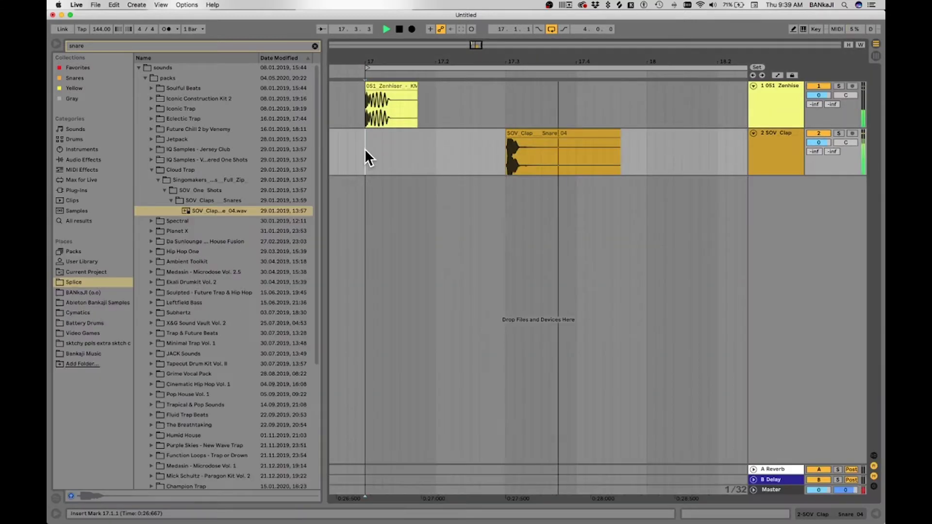
Step: Play the kick and snare from bar 17 and lower the snare track's volume to -6.6 and the kick track's to -1.4
key(space)
drag(818, 143, 818, 152)
drag(819, 96, 819, 103)
key(space)
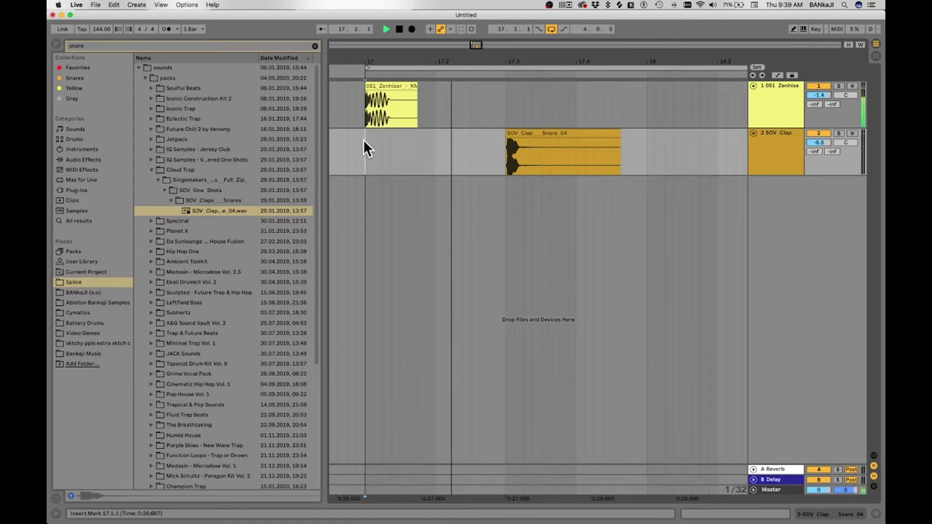
Step: Search the samples for hats and place KSHMR Closed Hat 02 Clean on a new track at the start of bar 17
click(184, 42)
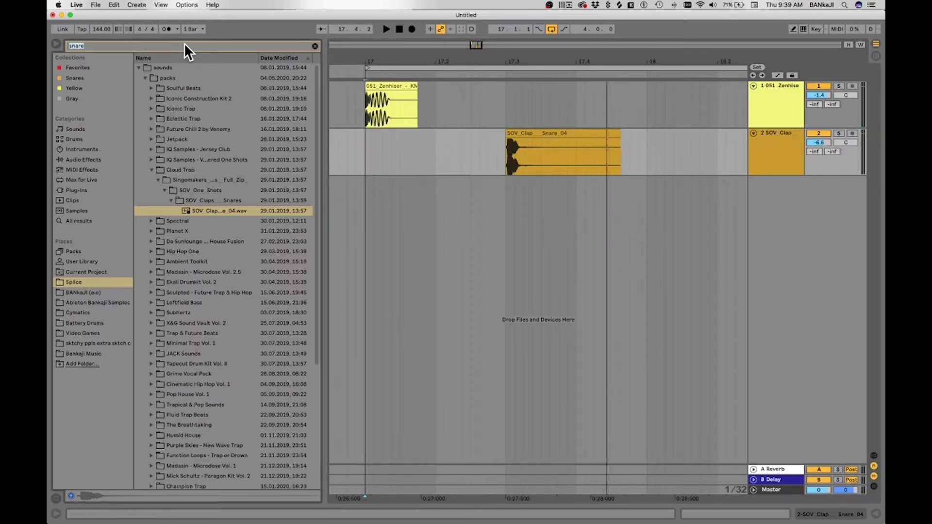
text(hats)
click(170, 151)
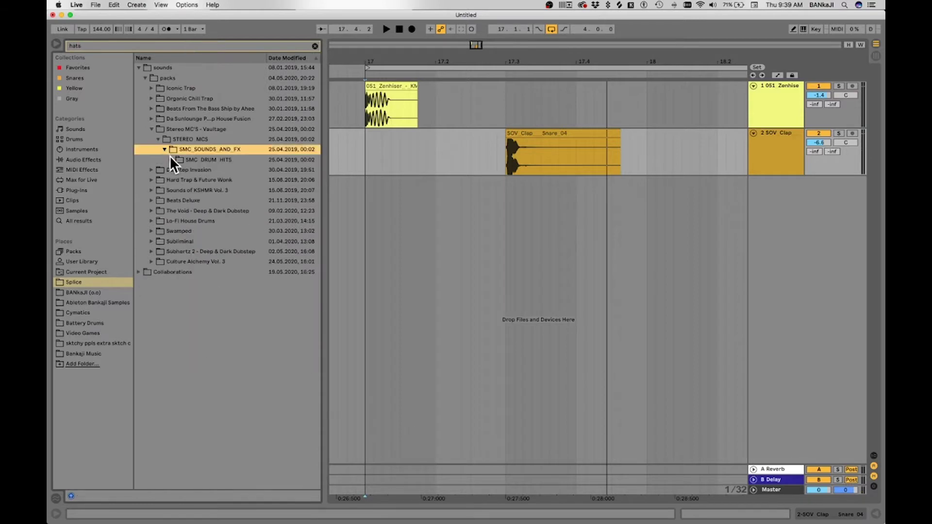
key(Down)
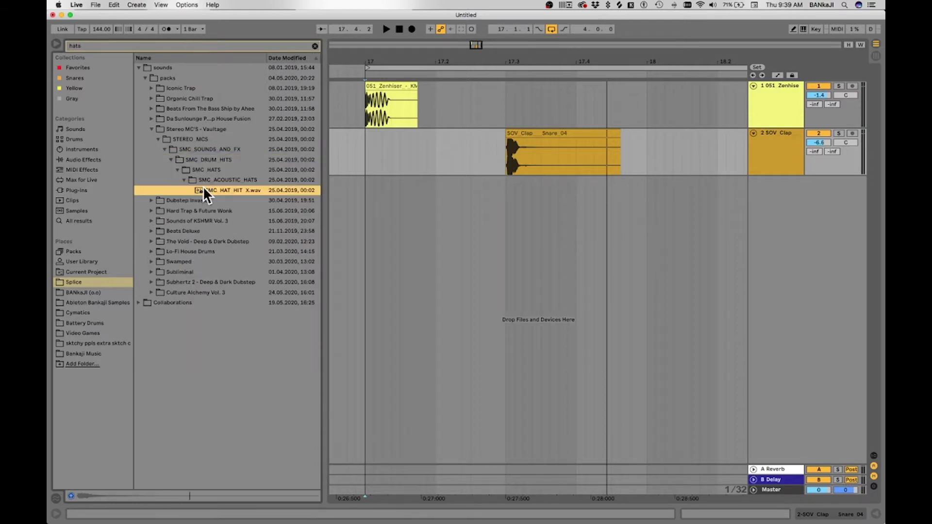
key(Down)
drag(207, 211, 372, 195)
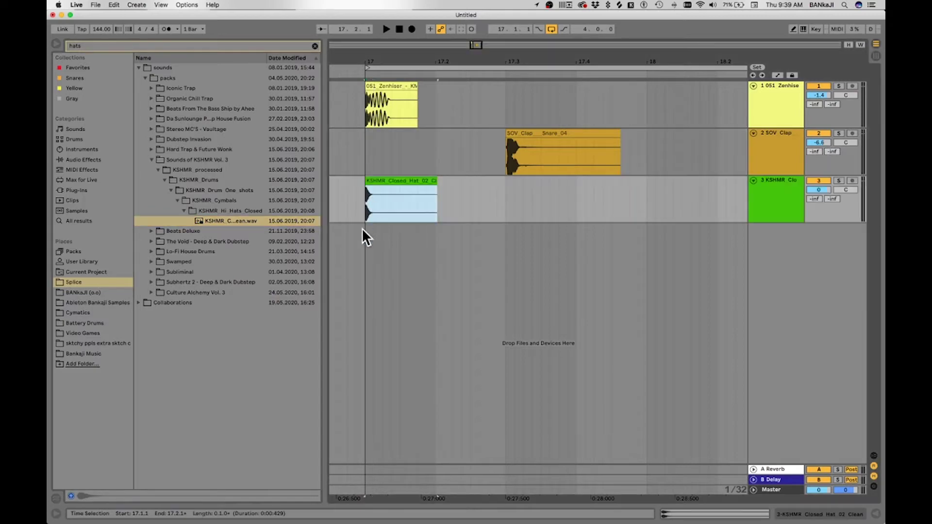
Step: Trim the closed hat clip to one beat and duplicate it three times to fill bar 17
double_click(421, 199)
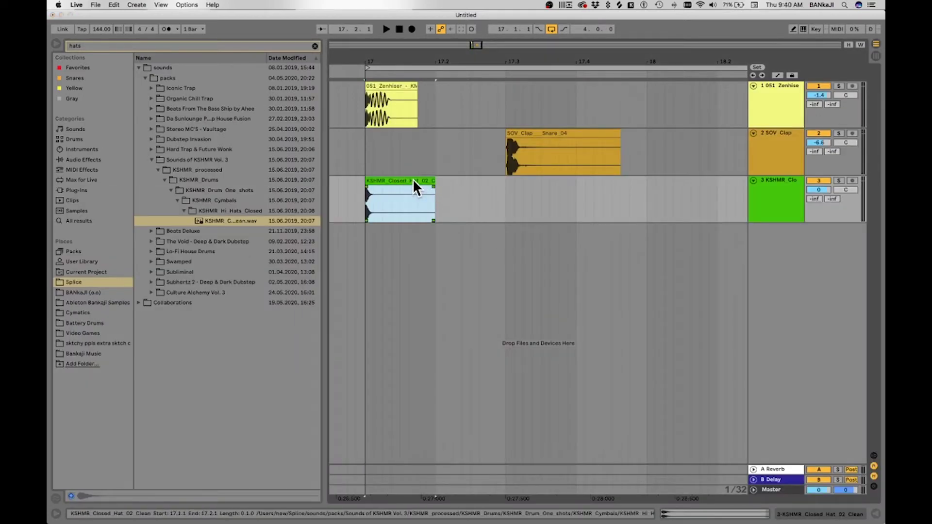
right_click(413, 182)
click(453, 202)
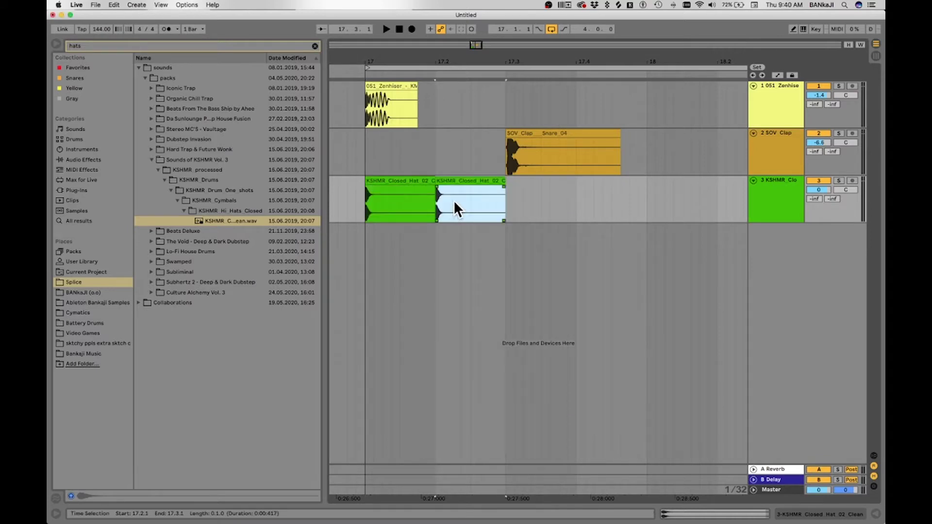
key(super+d)
key(super+d)
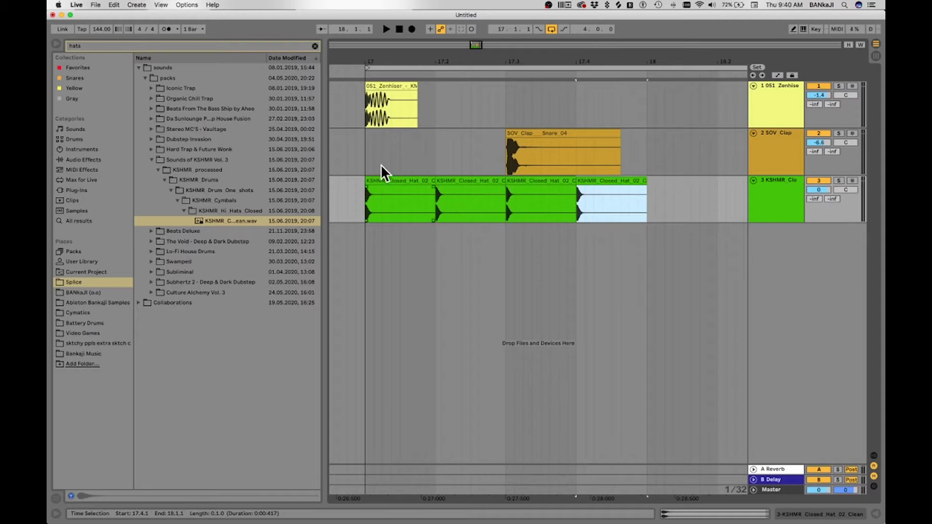
Step: Play the kick, snare and hat pattern from the start of bar 17
click(366, 152)
key(space)
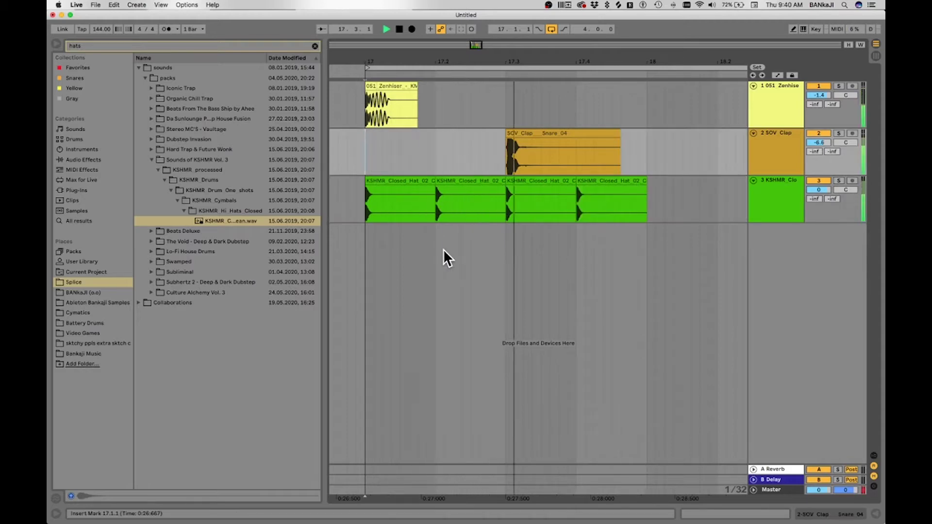
key(space)
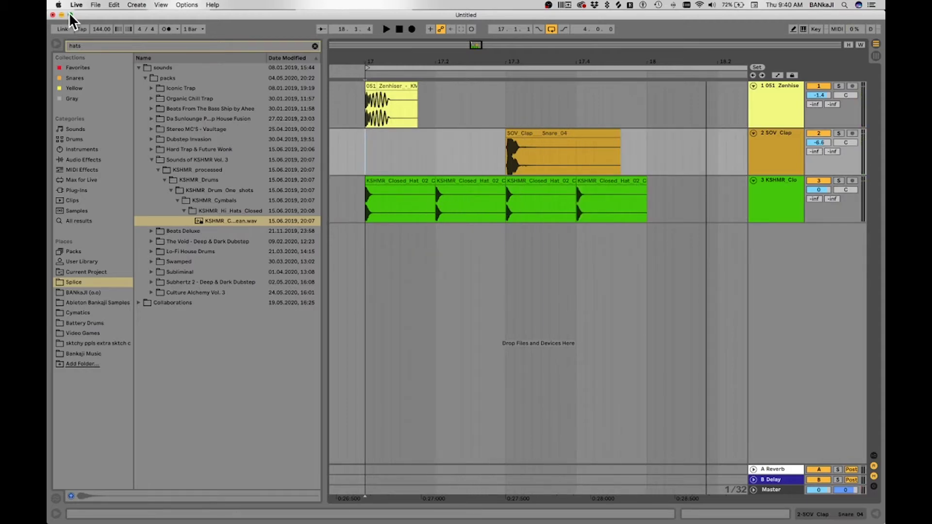
Step: Switch the window to full screen, set the loop to one bar covering bar 17, and play it
click(69, 13)
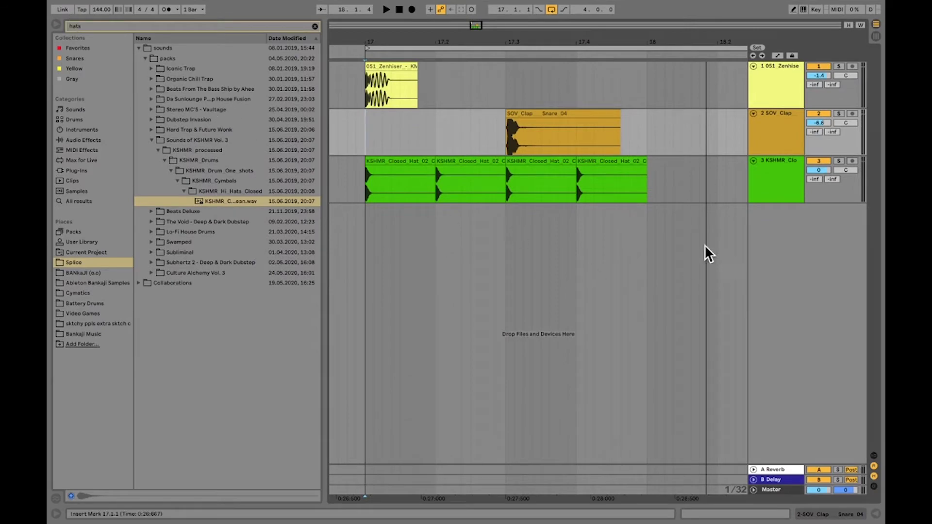
drag(569, 41, 529, 4)
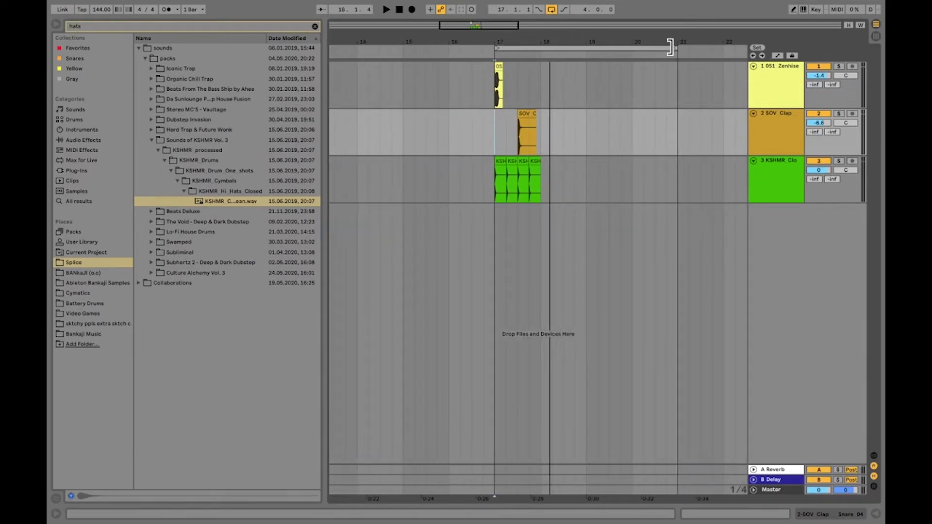
drag(672, 47, 485, 88)
key(space)
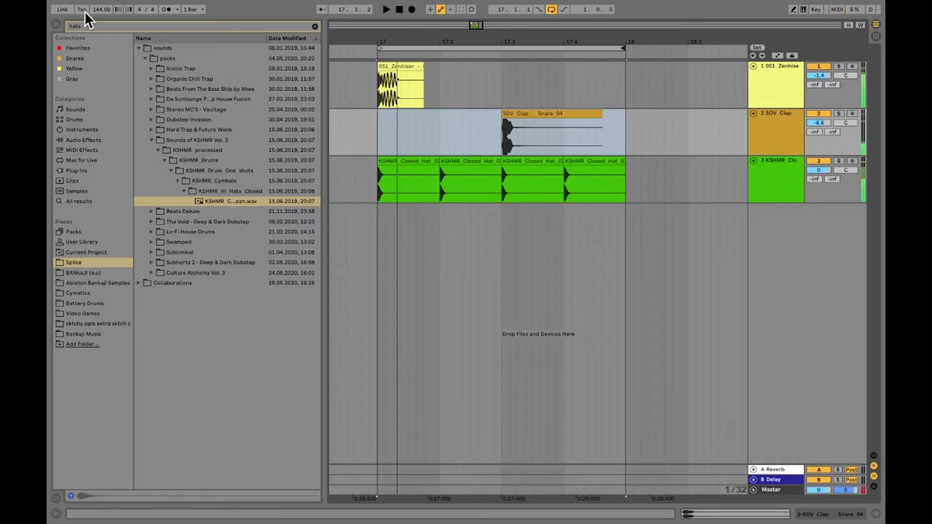
Step: Set the tempo to 130 BPM and play the drum loop
key(space)
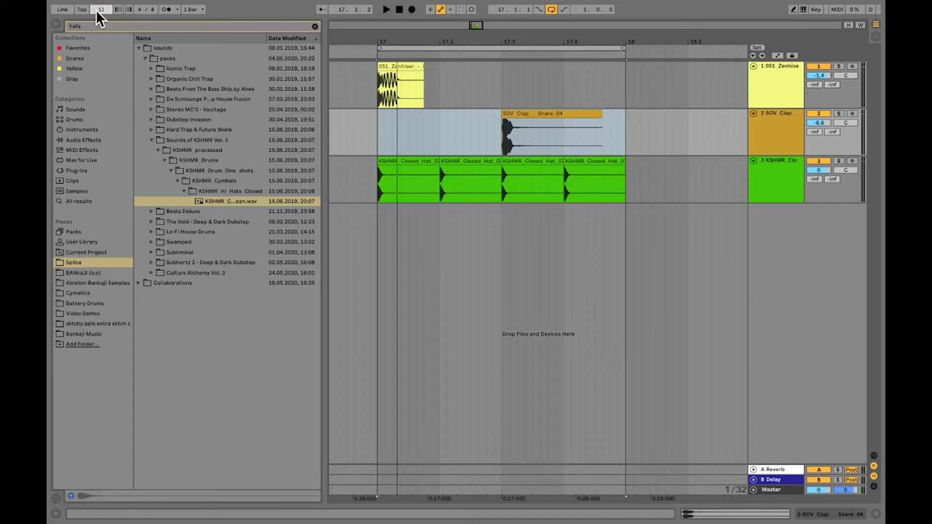
key(Return)
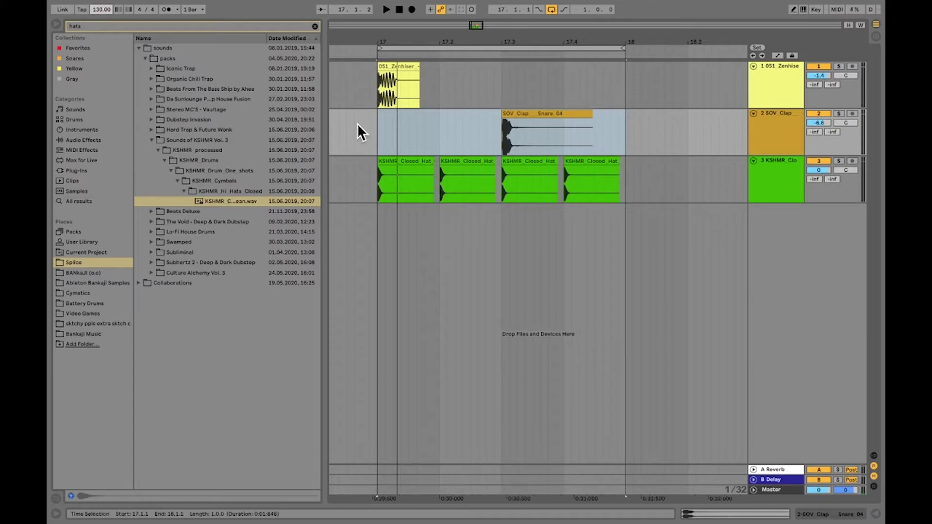
click(370, 128)
key(space)
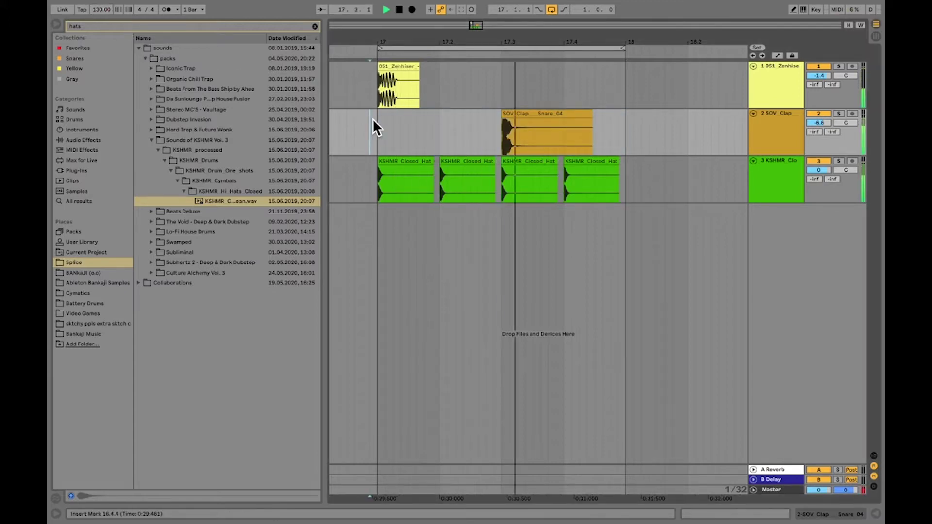
Step: Set the tempo to 136 BPM and play the drum loop again from the start of bar 17
click(100, 9)
text(135)
key(Return)
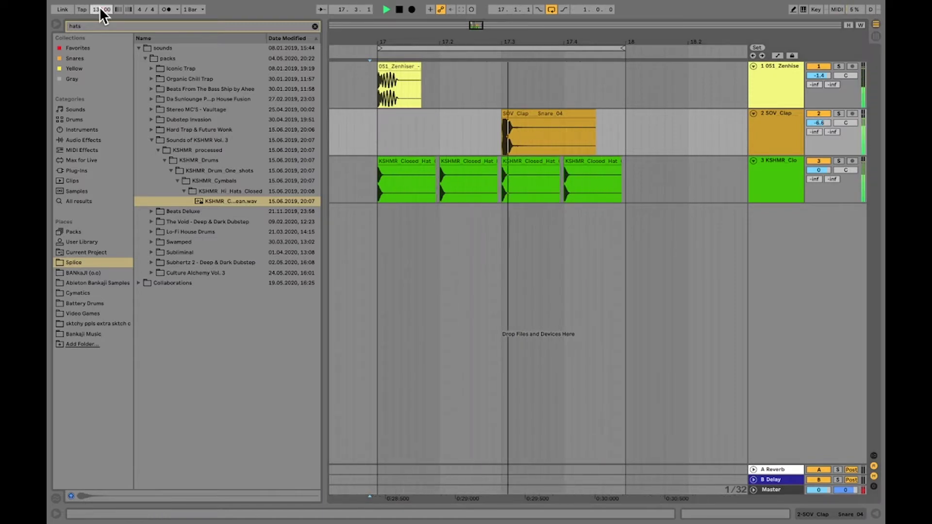
click(376, 125)
key(space)
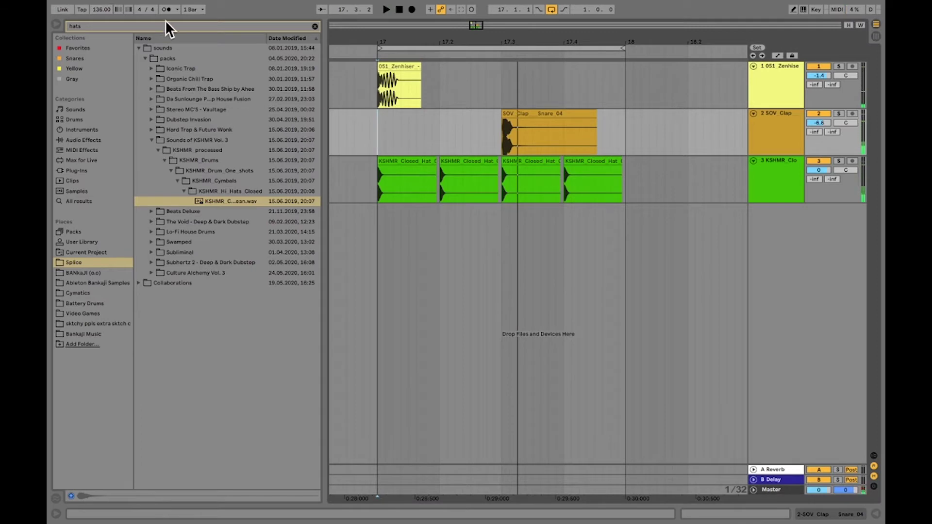
click(376, 136)
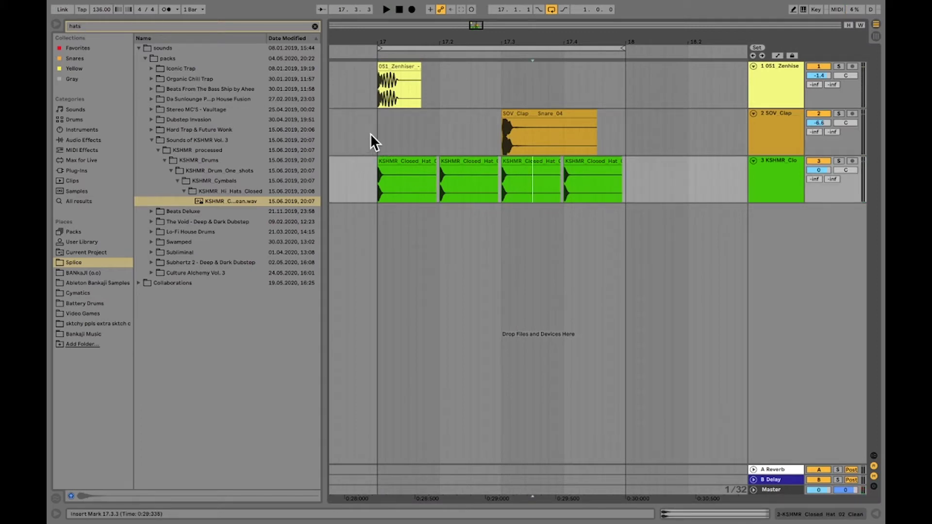
click(370, 135)
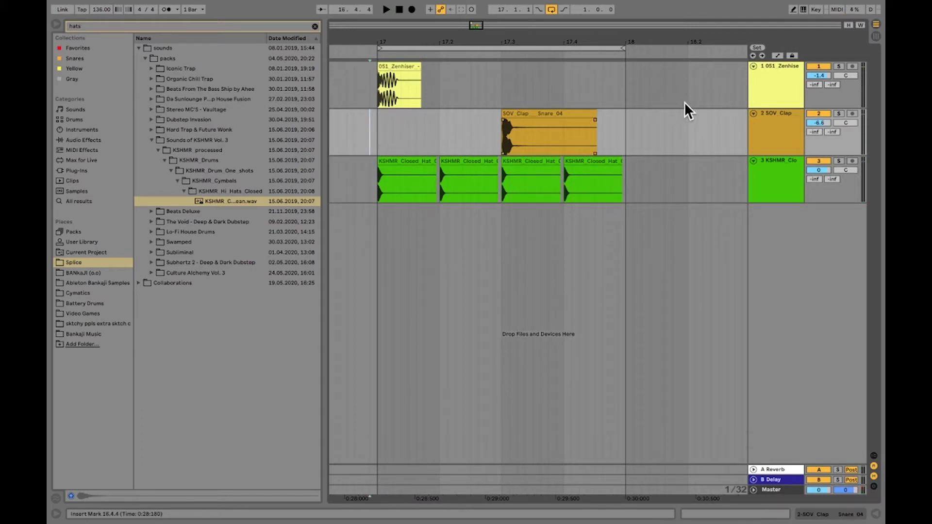
click(532, 86)
click(538, 122)
click(543, 162)
Step: Rename the three audio tracks in order as Kick, snare and Hats
click(775, 86)
right_click(775, 86)
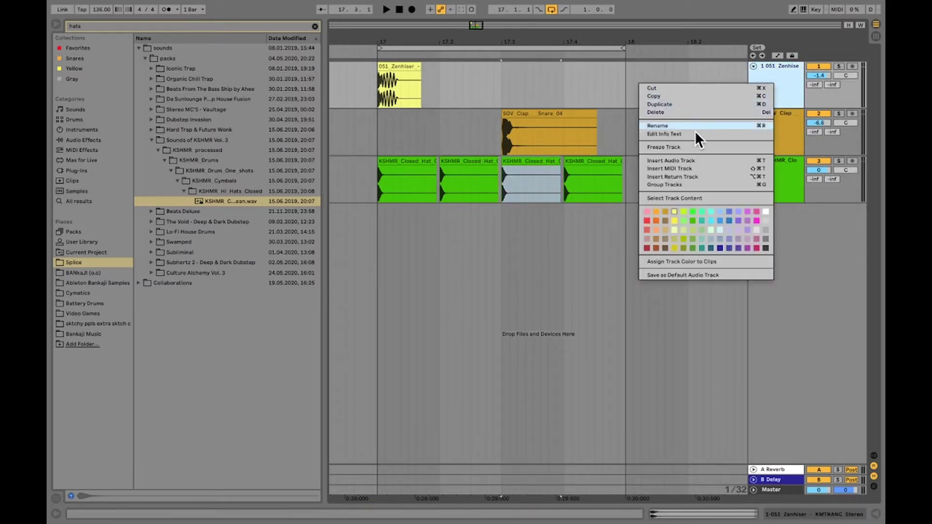
click(764, 68)
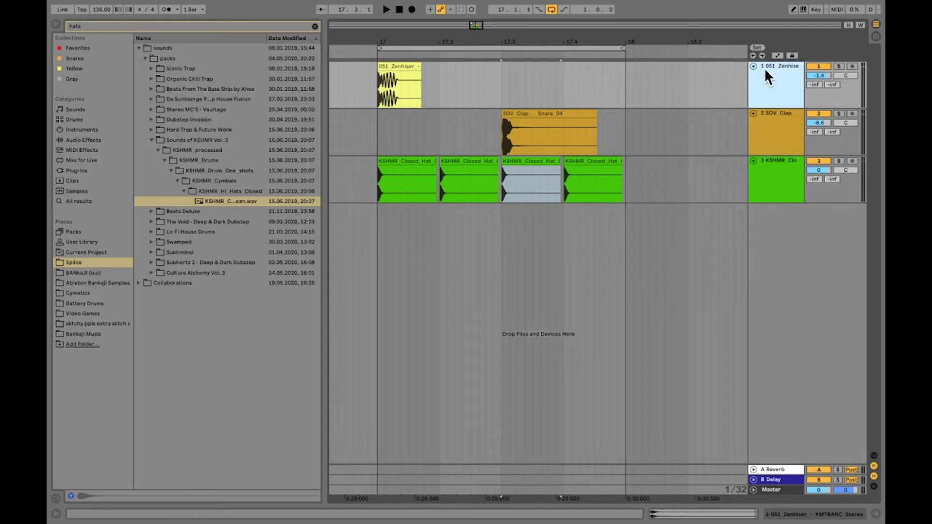
key(ctrl+r)
text(Kick)
key(Tab)
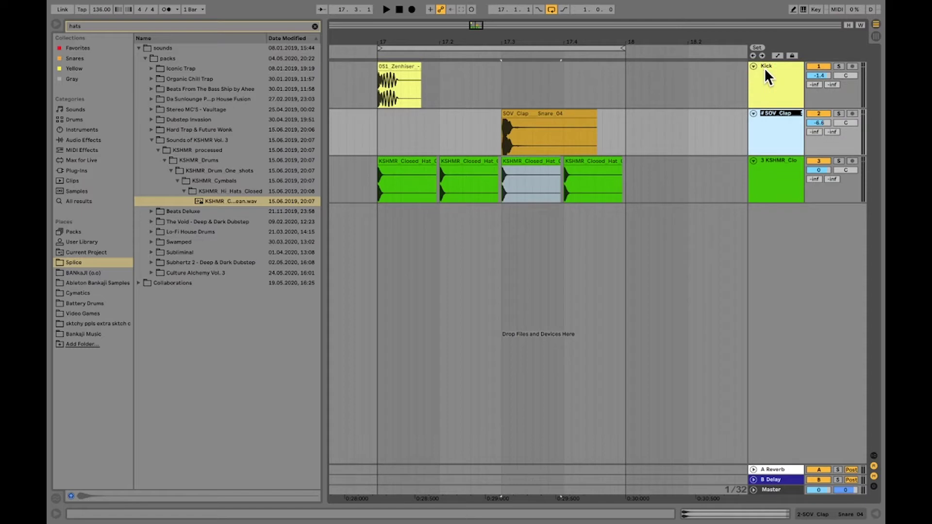
text(snare)
key(Tab)
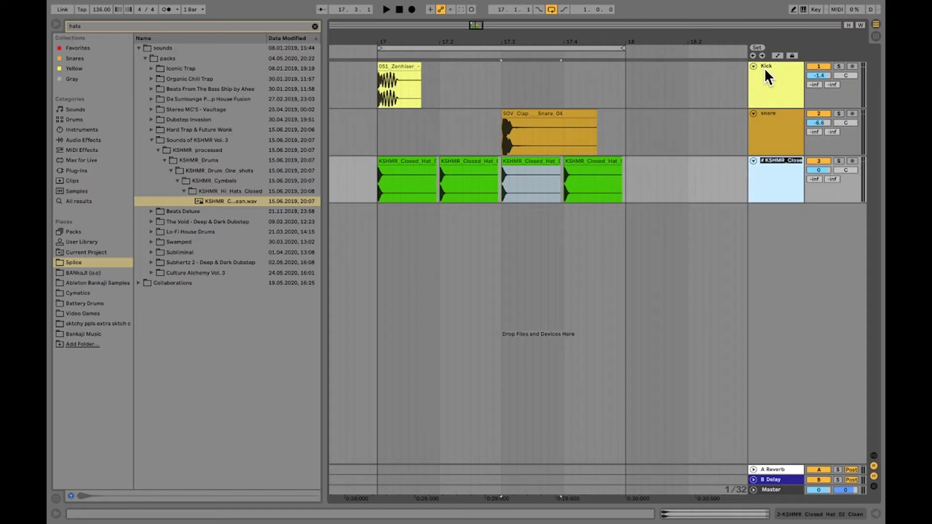
text(Hats)
Step: Group the kick, snare and hats tracks, name the group Drums, and play the loop from bar 17
click(766, 75)
shift+click(787, 172)
key(ctrl+g)
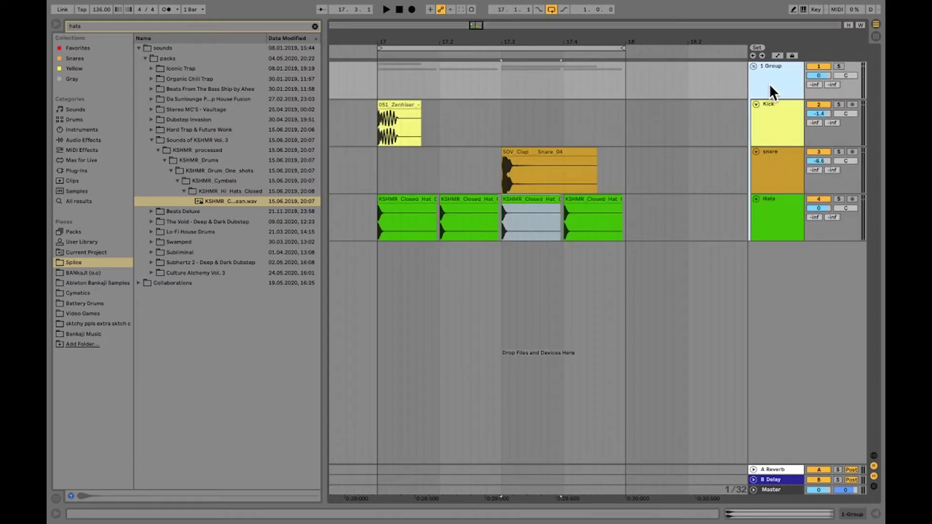
click(770, 87)
text(Drums)
key(Return)
click(380, 80)
key(space)
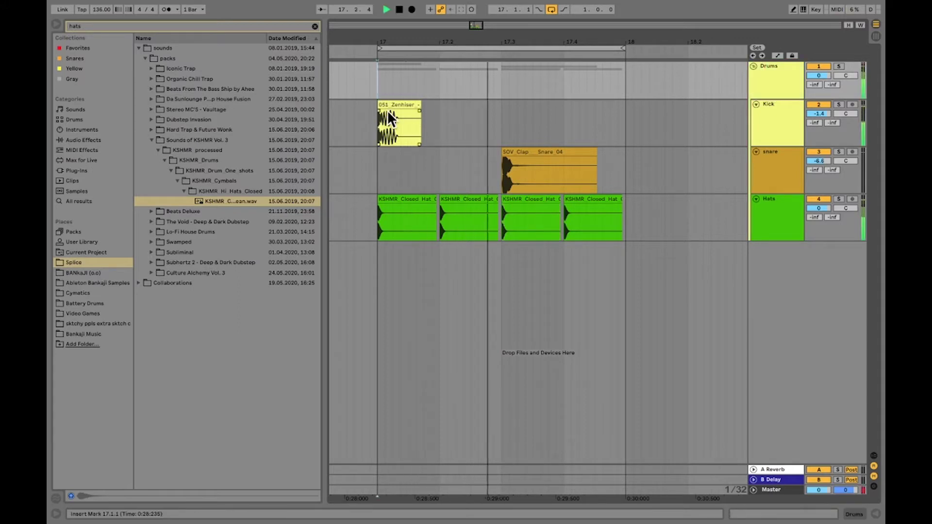
Step: Copy the kick clip from the start of bar 17 to 17.4.3 on the Kick track and play the loop
key(space)
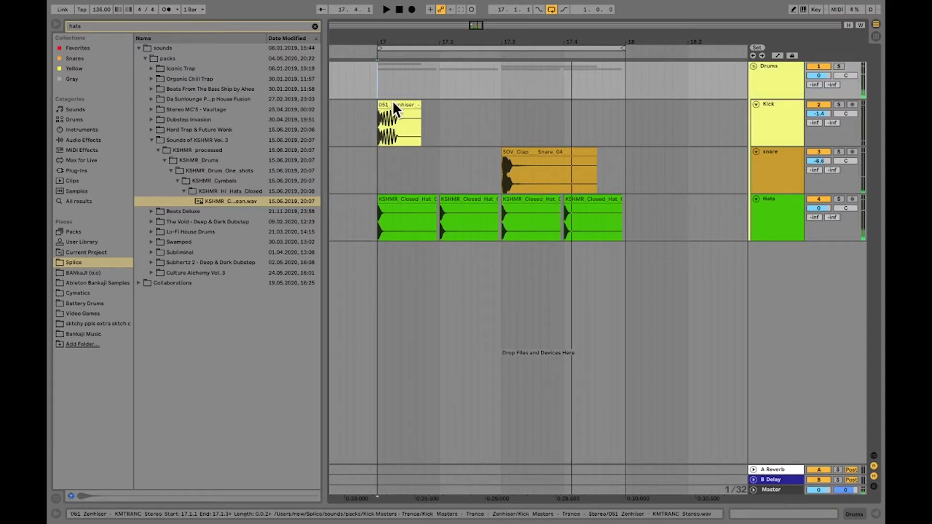
click(393, 104)
click(393, 103)
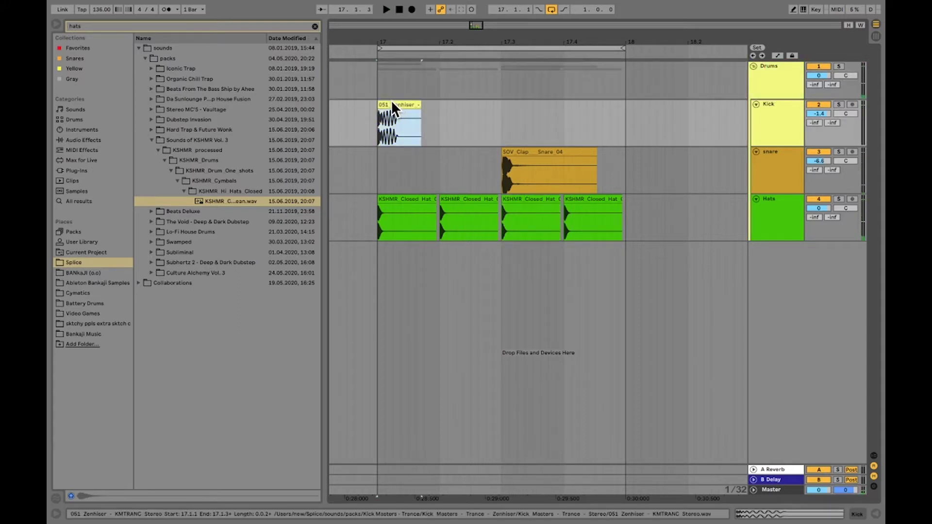
click(596, 117)
key(ctrl+v)
key(space)
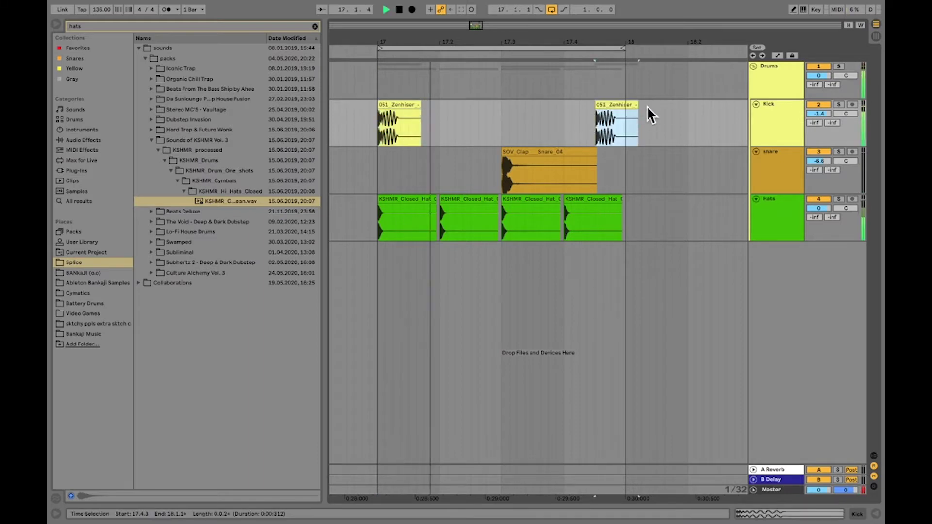
Step: Move the copied kick clip to 17.3.3 and play the loop from the start of bar 17
drag(605, 105, 573, 104)
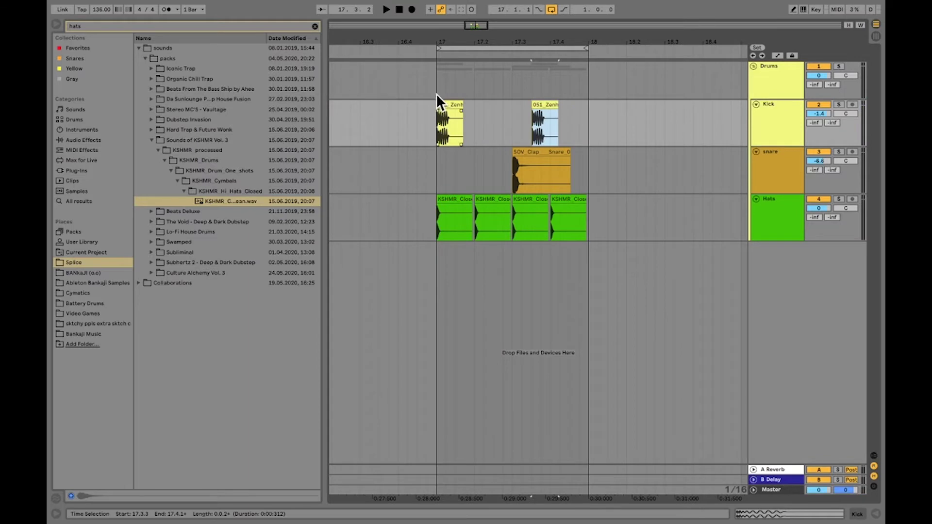
click(437, 89)
key(space)
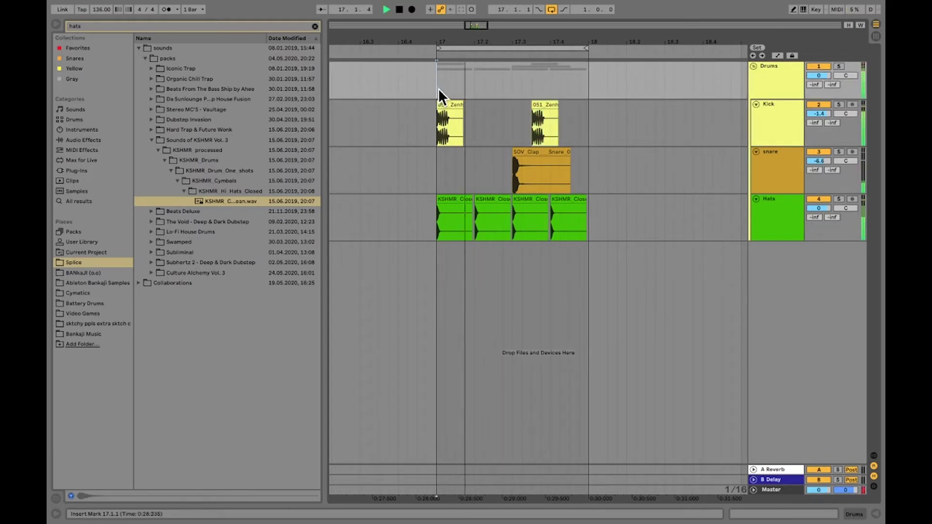
key(space)
Step: Duplicate the whole drum pattern of bar 17 into bar 18 and extend the loop to two bars
click(532, 47)
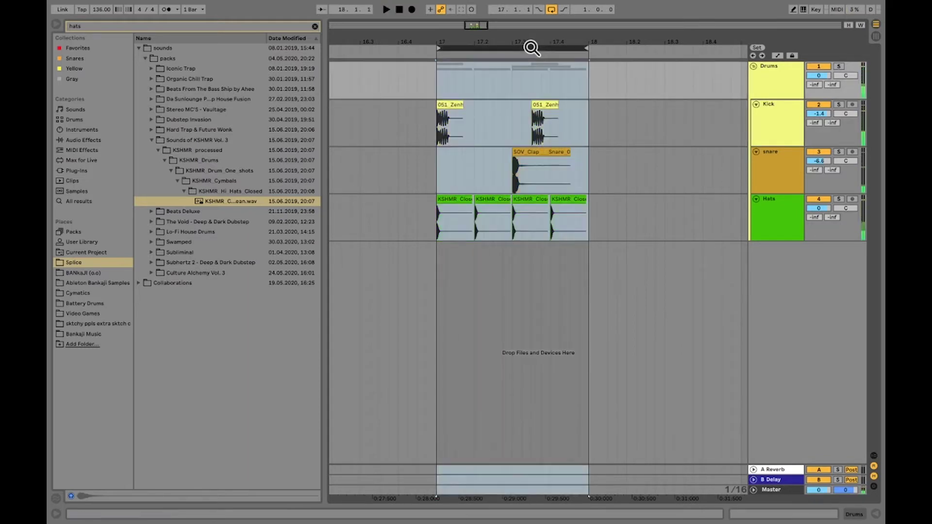
key(super+d)
drag(464, 48, 582, 57)
Step: Shift the second kick of bar 17 to 17.4.3 and the first kick of bar 18 to 18.1.3, and play the loop
click(477, 103)
drag(479, 103, 493, 103)
key(space)
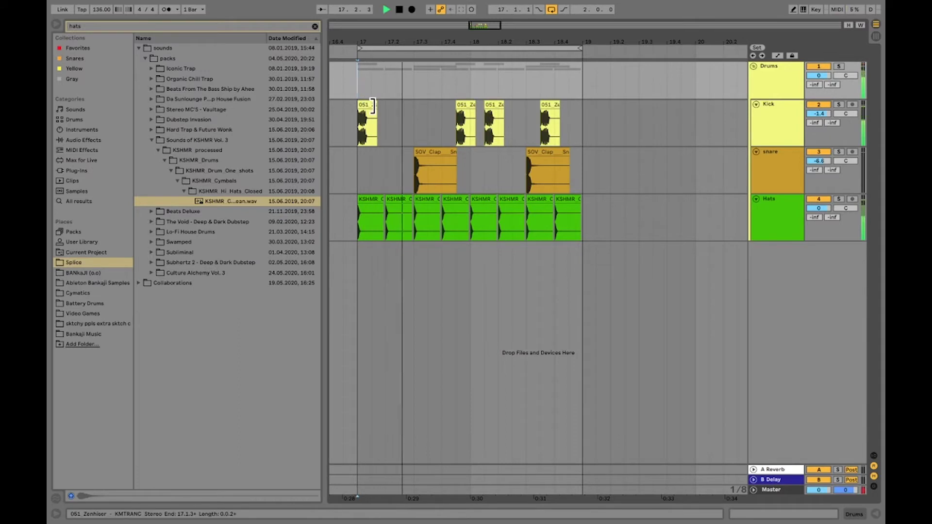
key(space)
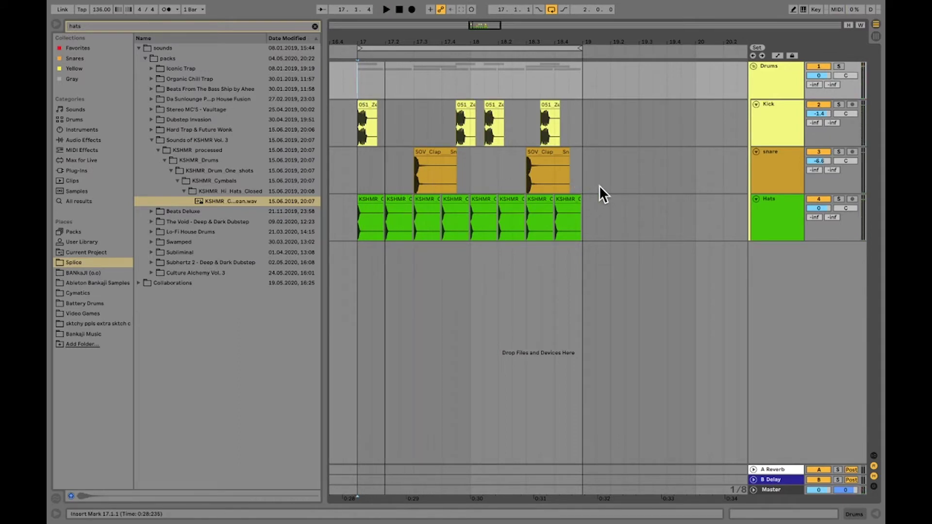
click(774, 127)
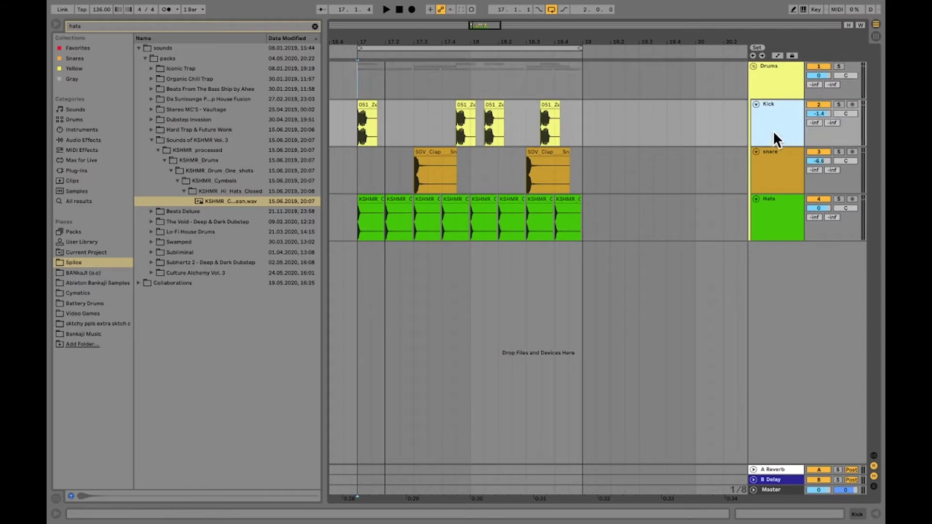
click(772, 165)
click(776, 206)
click(773, 168)
click(770, 132)
Step: Search the browser for "reverb" in all results and Max for Live, then clear the search to list the Max audio effects
click(205, 24)
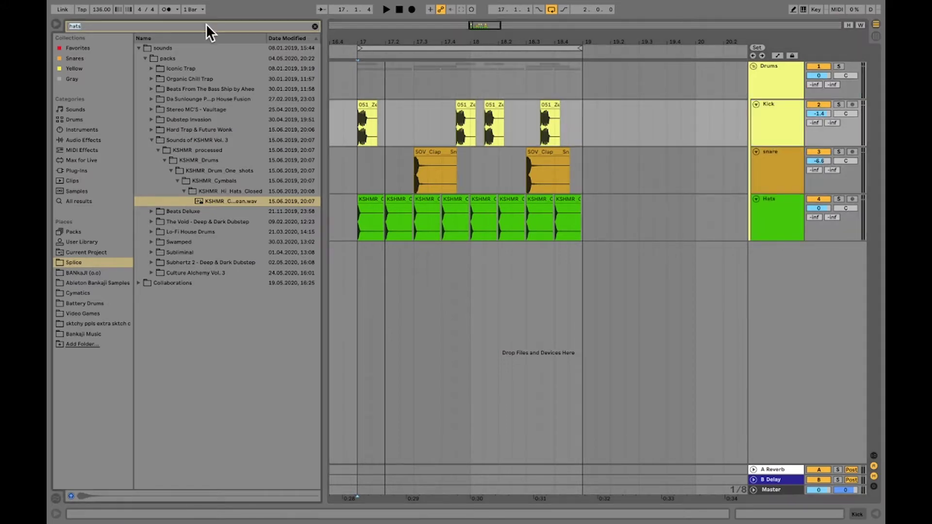
text(reverb)
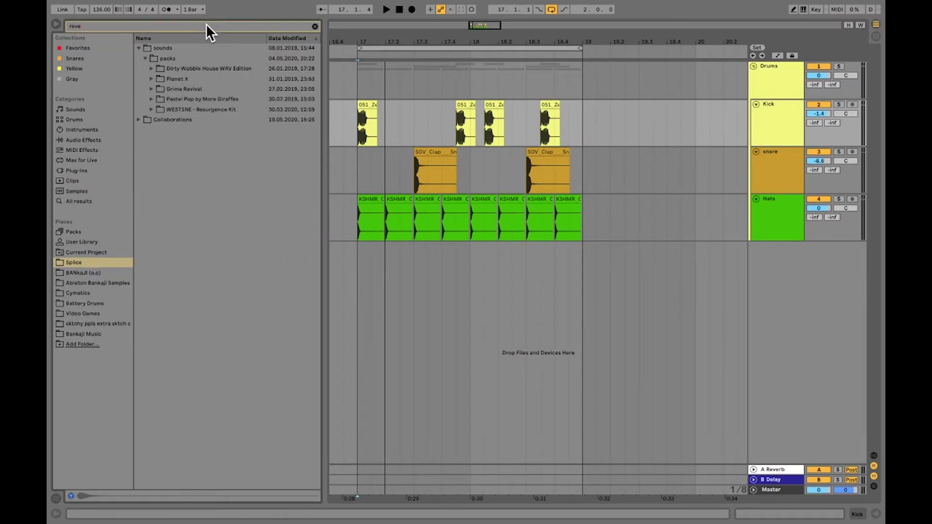
click(97, 201)
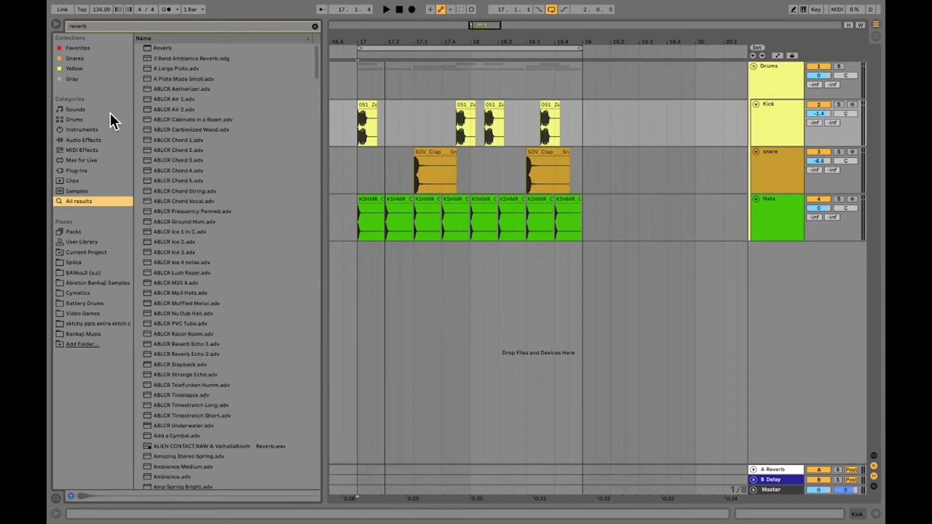
click(86, 160)
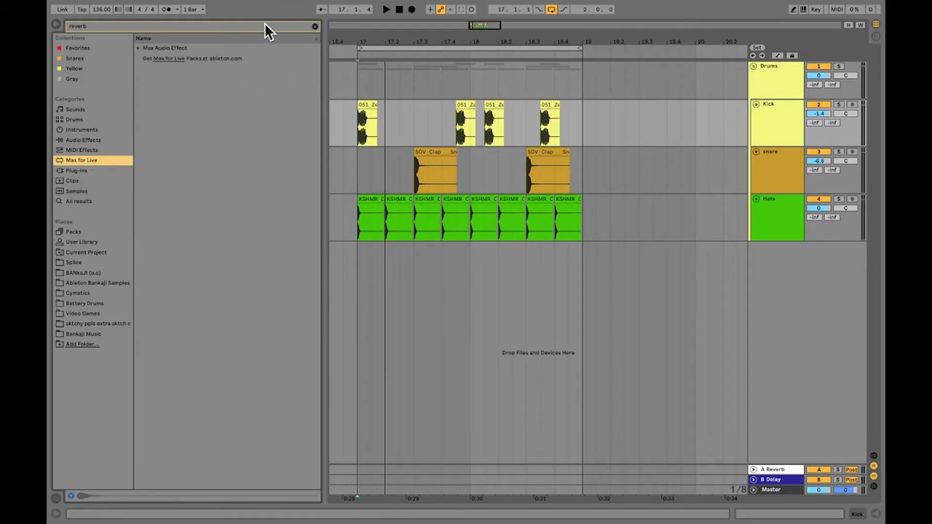
click(314, 27)
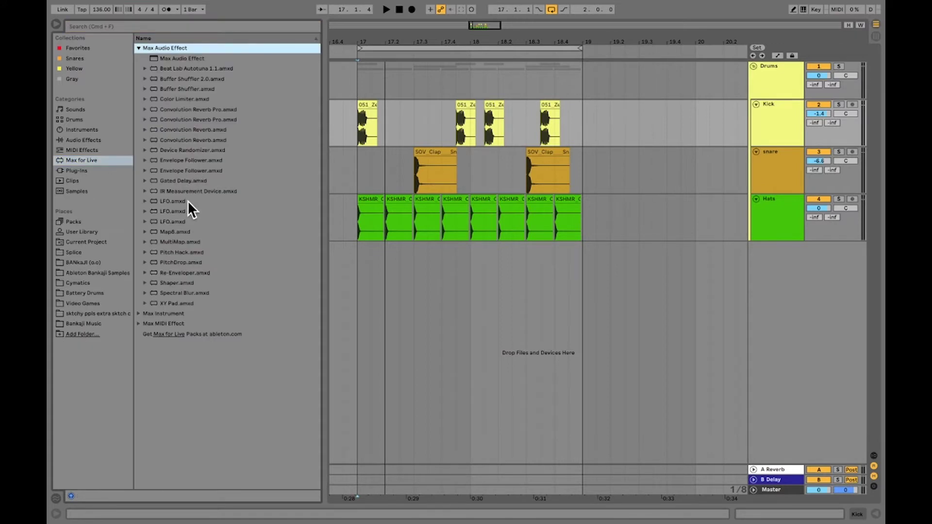
Step: Add the Max for Live effect Convolution Reverb Pro to the snare track
click(205, 131)
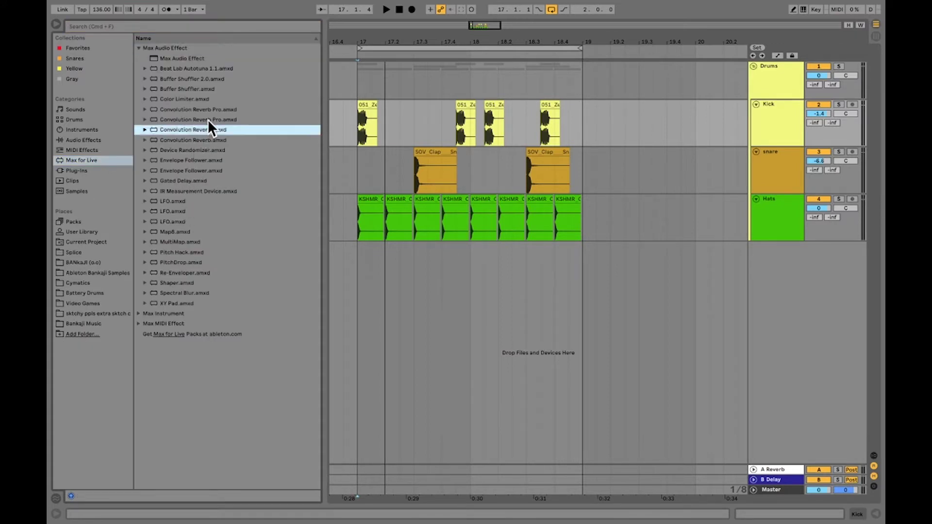
click(207, 119)
drag(205, 120, 637, 237)
drag(731, 130, 622, 195)
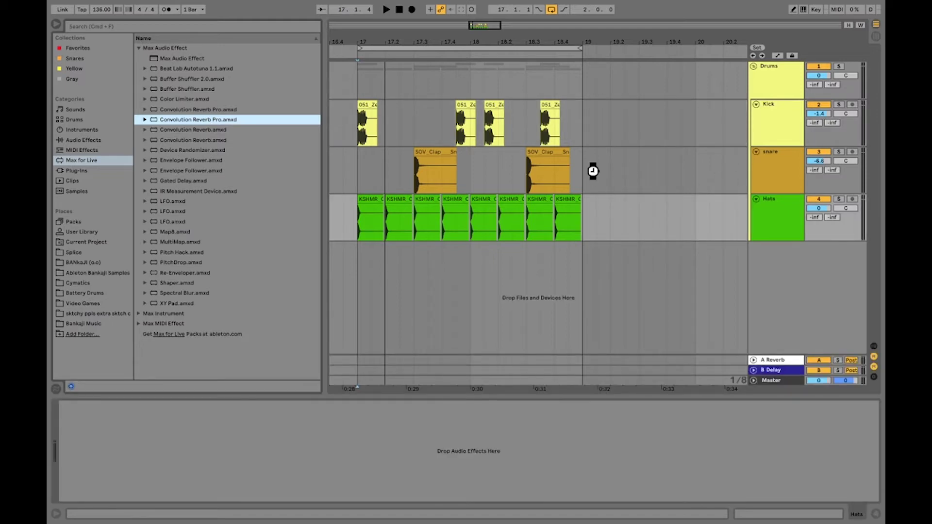
drag(594, 171, 593, 172)
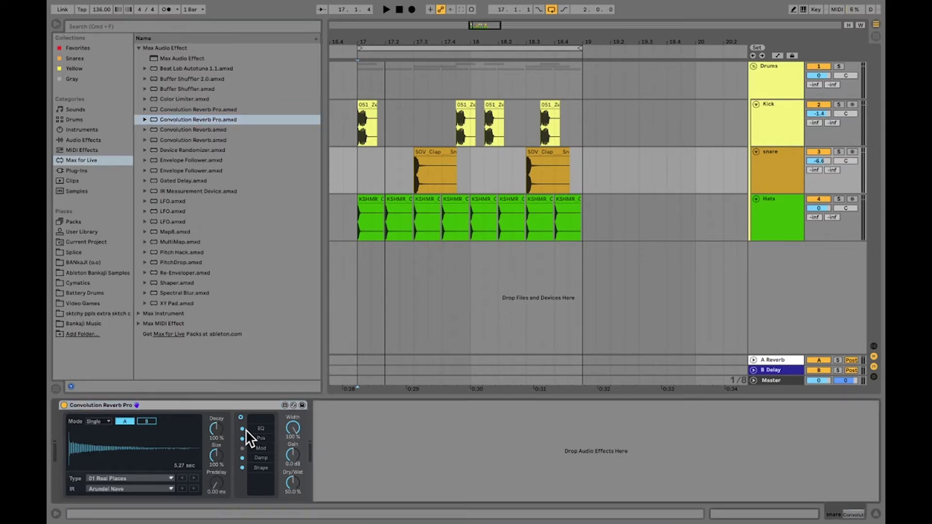
Step: Cut the low band of the snare reverb's EQ by 18 dB at 111 Hz and play the loop
click(261, 429)
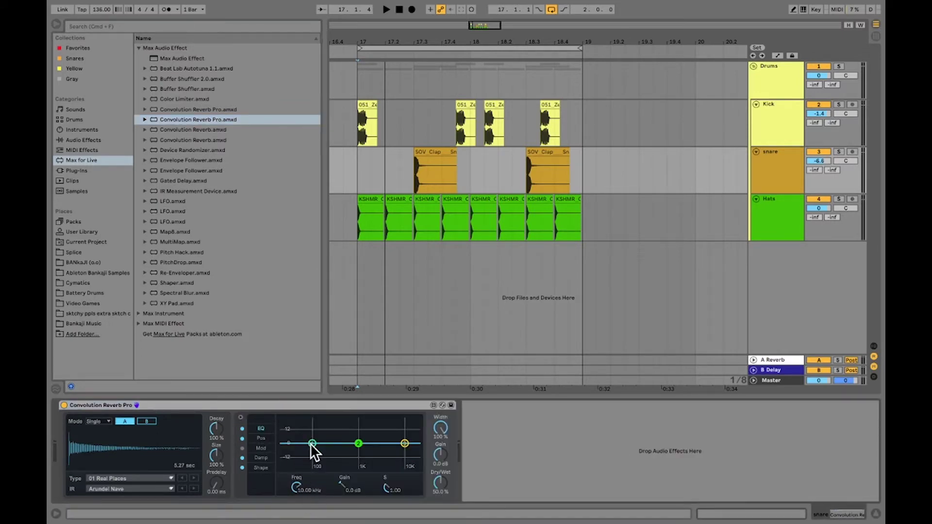
drag(312, 443, 314, 464)
key(space)
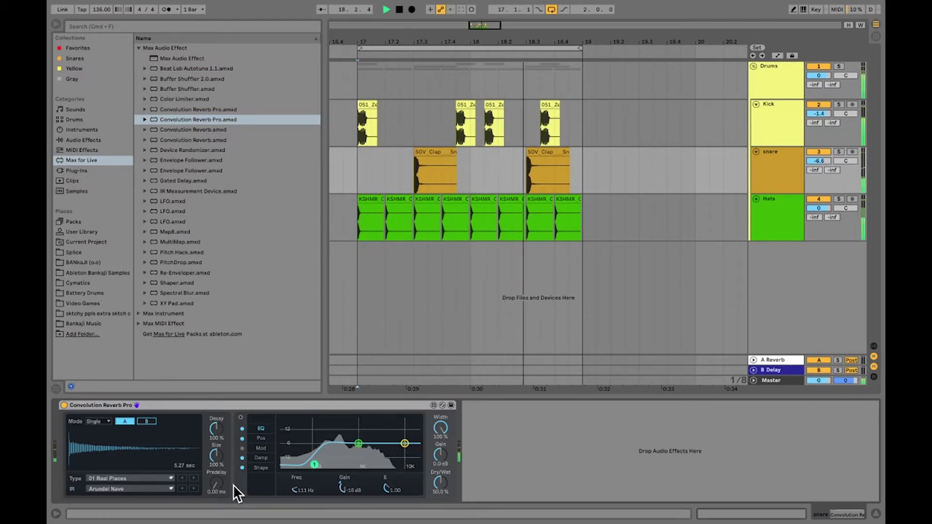
key(space)
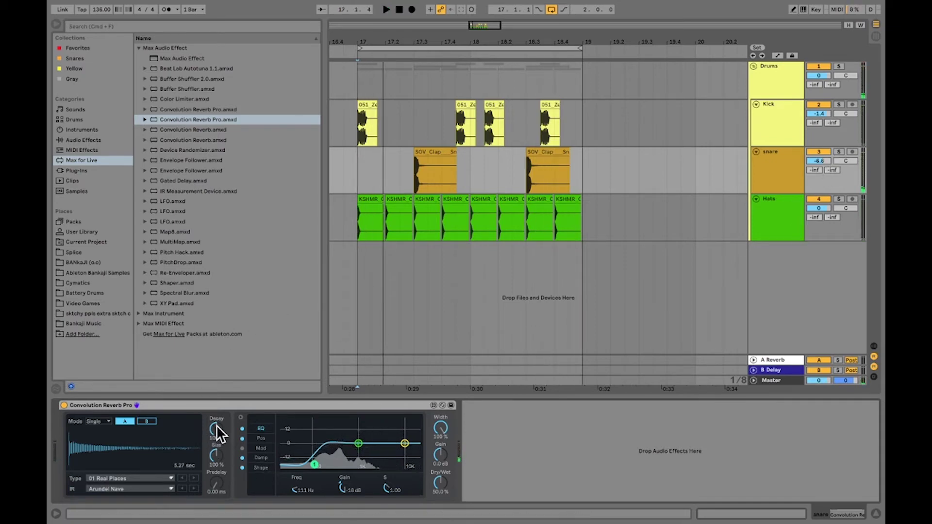
Step: Reduce the snare reverb's decay to 36.9% and its dry/wet mix to 5.91% while listening to the loop
drag(441, 486, 441, 508)
key(space)
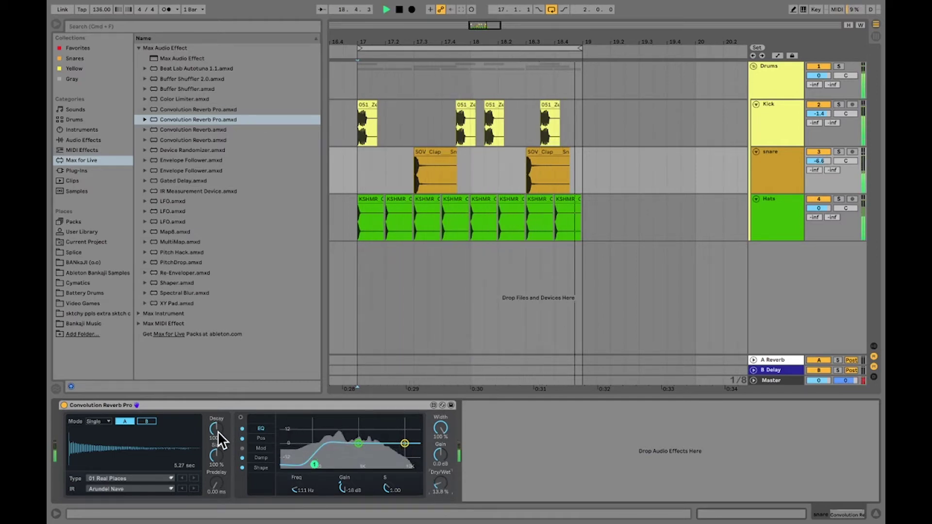
drag(218, 440, 218, 435)
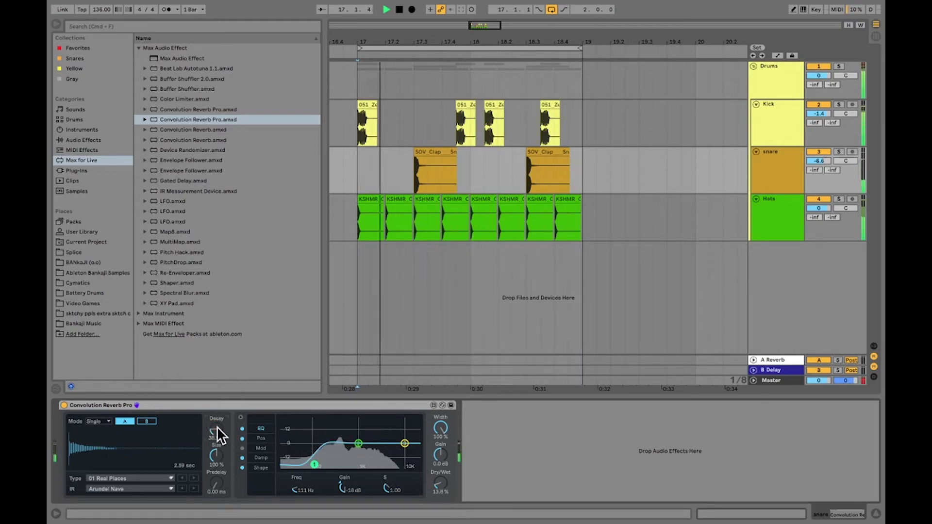
drag(441, 484, 442, 489)
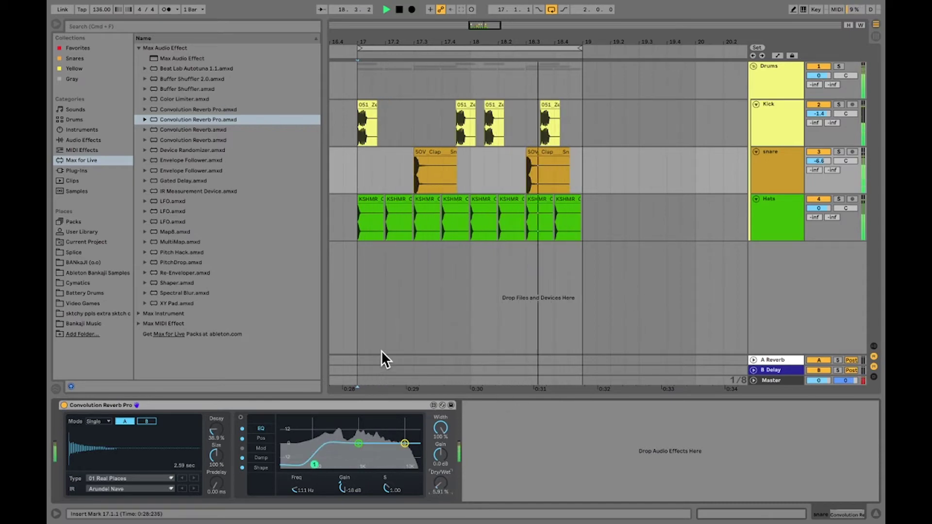
key(space)
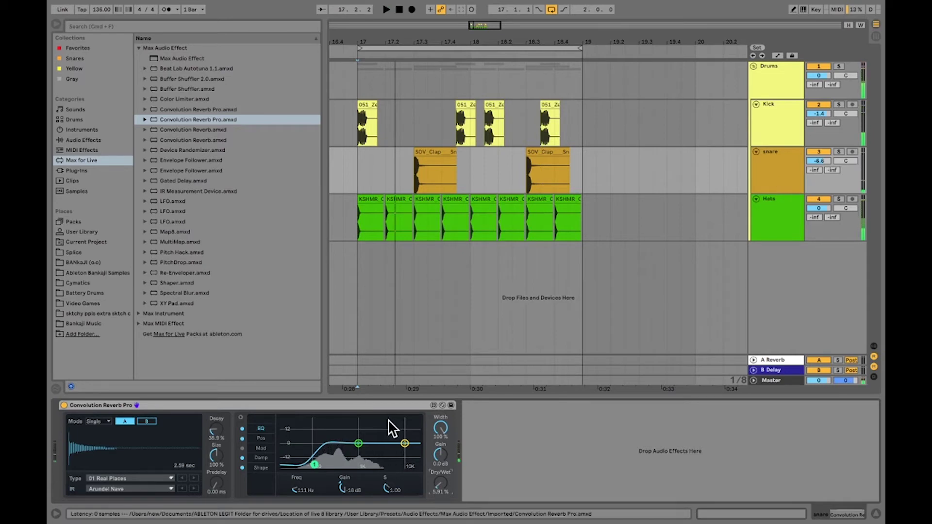
Step: Copy the snare's Convolution Reverb Pro to the Hats track and adjust its dry/wet mix with the hats soloed
click(391, 405)
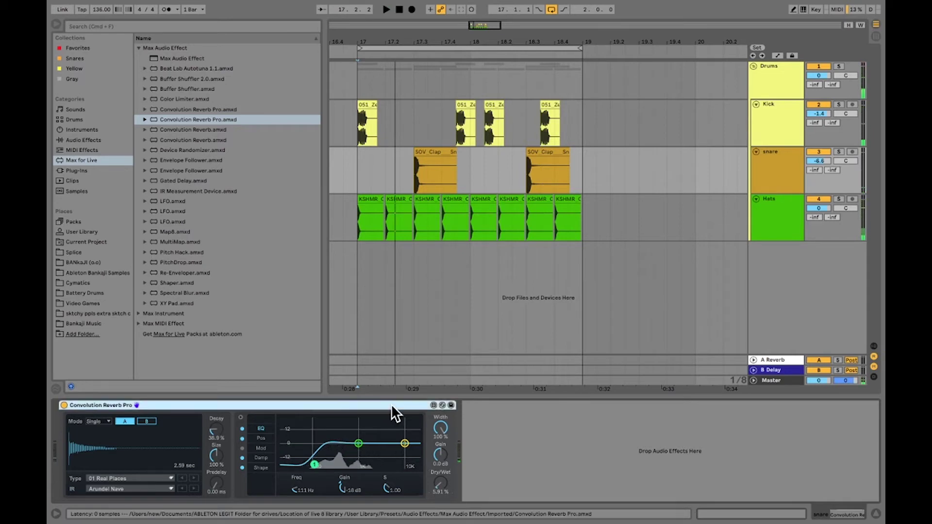
click(784, 216)
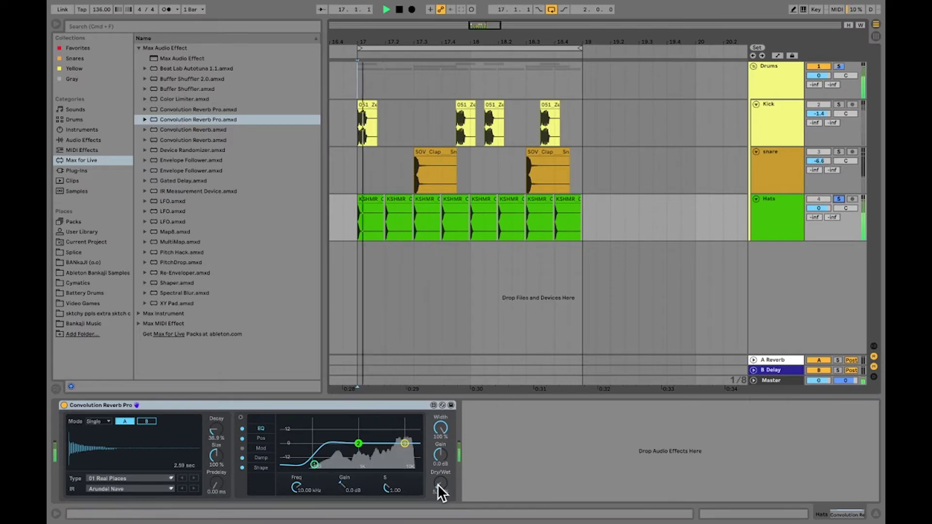
mouse_move(440, 484)
mouse_down()
mouse_move(440, 468)
mouse_move(441, 482)
mouse_up()
Step: Set the Hats track volume to -7.0 dB and turn off its solo
mouse_move(821, 205)
mouse_down()
mouse_move(821, 216)
mouse_move(821, 206)
mouse_up()
click(838, 201)
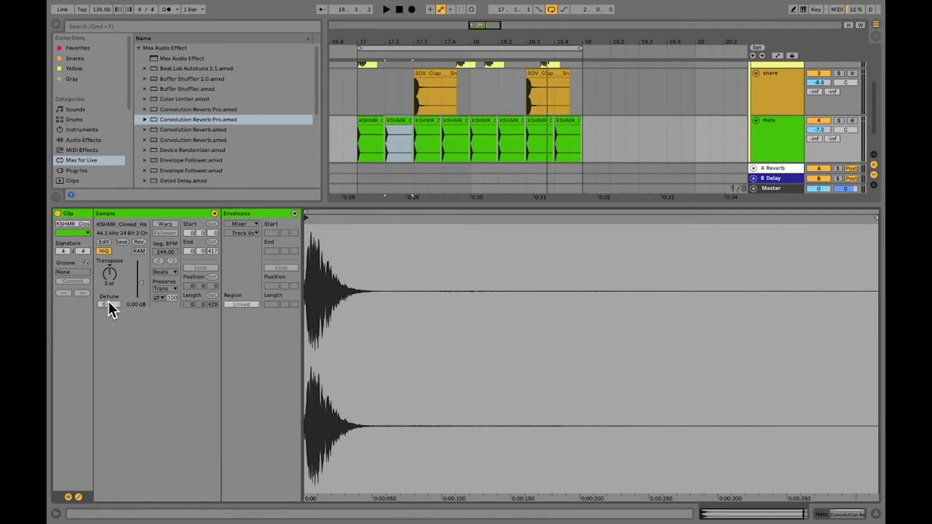
Step: Detune every second hat clip slightly, using -12 ct for the clip at 17.2 and 5 ct for the one at 18.4
drag(107, 305, 107, 304)
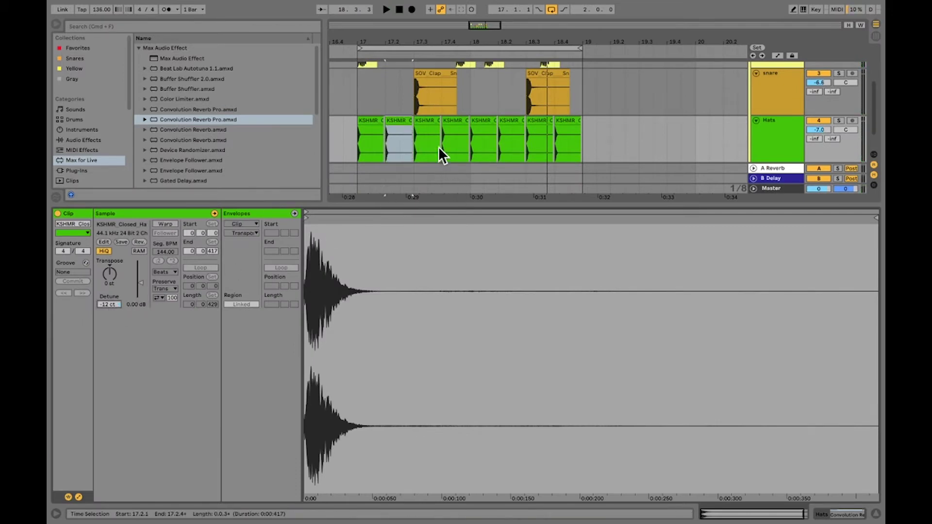
click(454, 120)
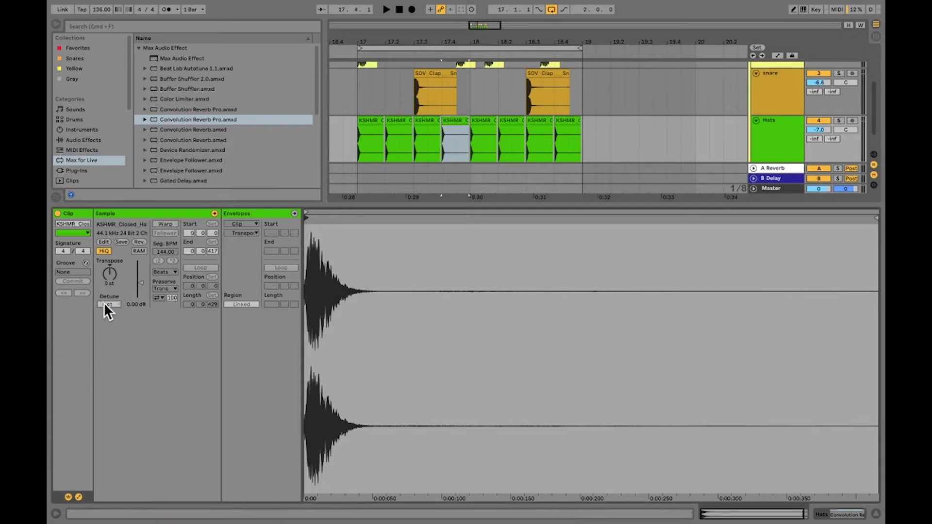
click(513, 124)
click(566, 125)
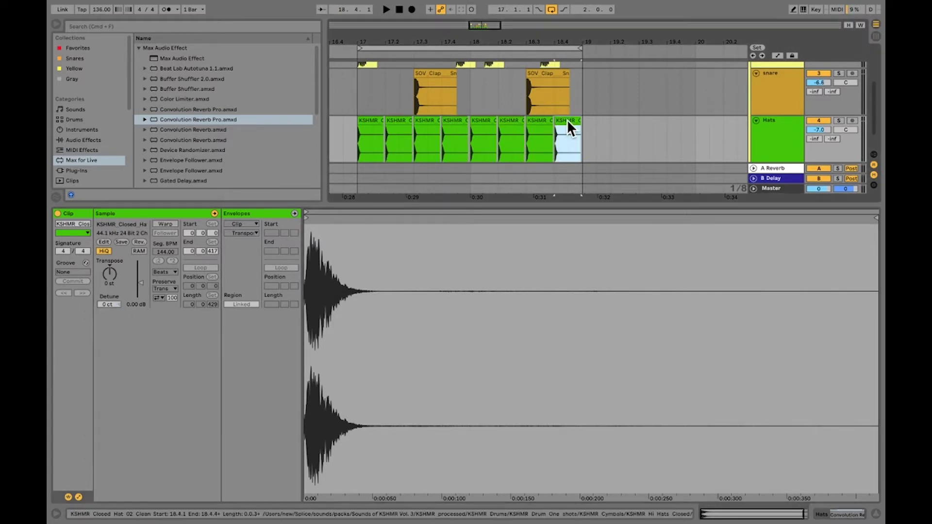
drag(105, 302, 105, 297)
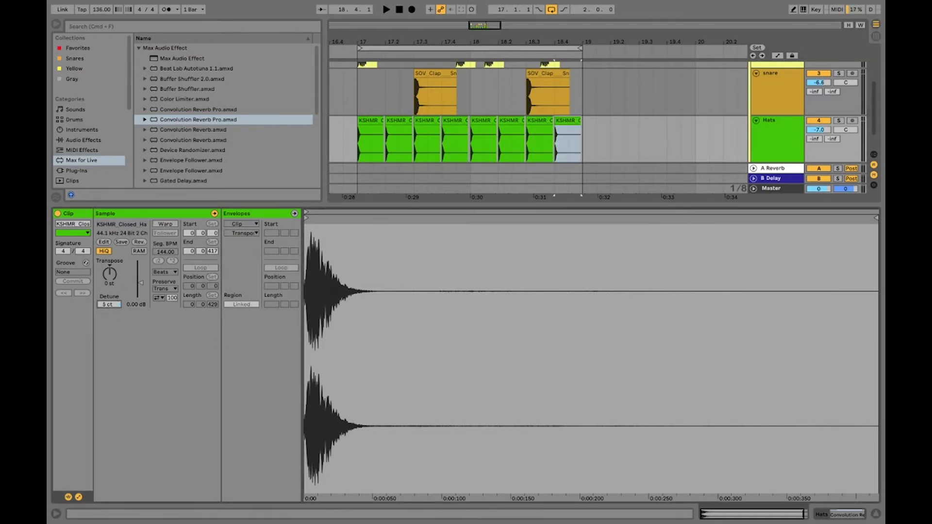
Step: Play the loop from bar 17 to check the detuned hats, and stop playback
click(352, 141)
key(space)
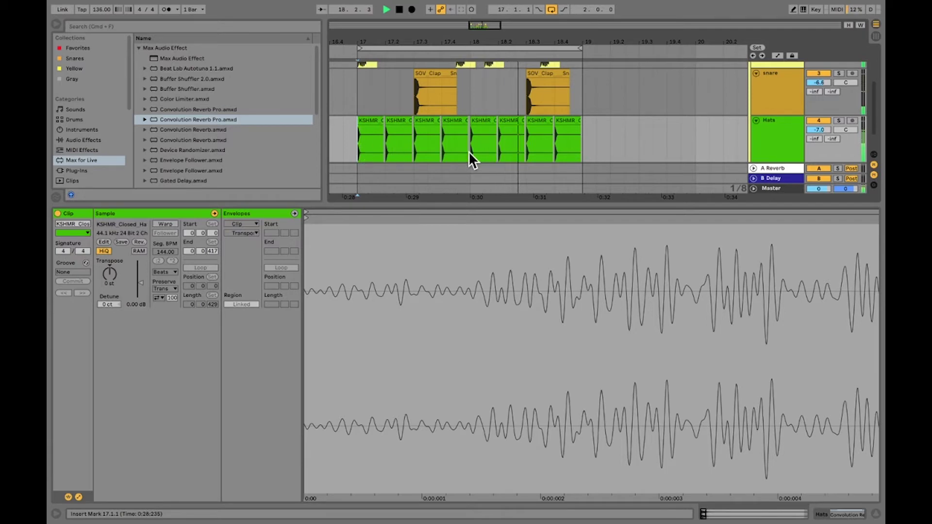
click(413, 146)
key(space)
Step: Set the gain of the first hat clip to -0.20 dB and of the hat clip at 17.3 to 0.98 dB
click(368, 120)
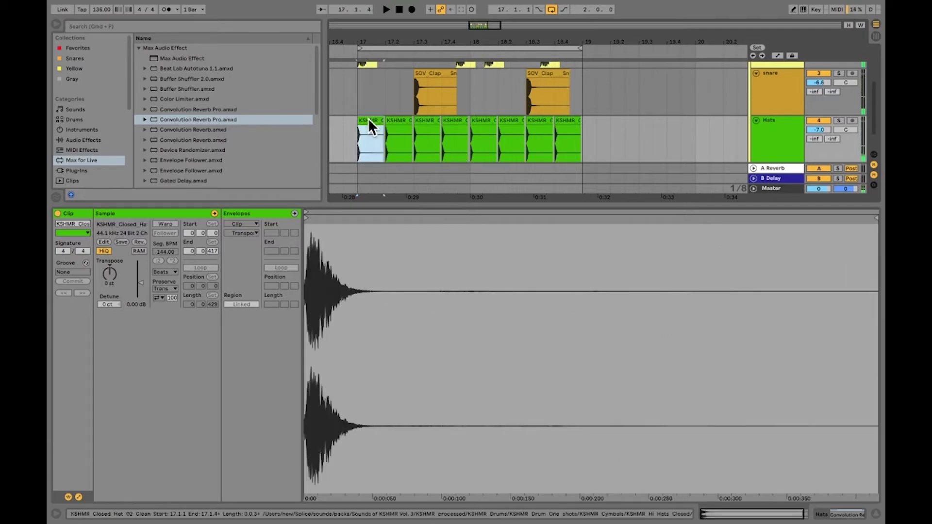
drag(142, 282, 141, 283)
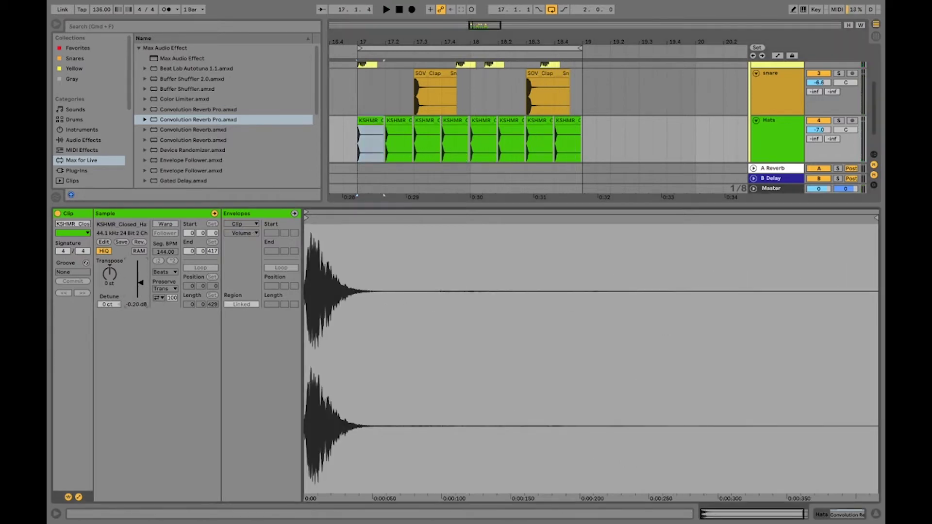
click(437, 160)
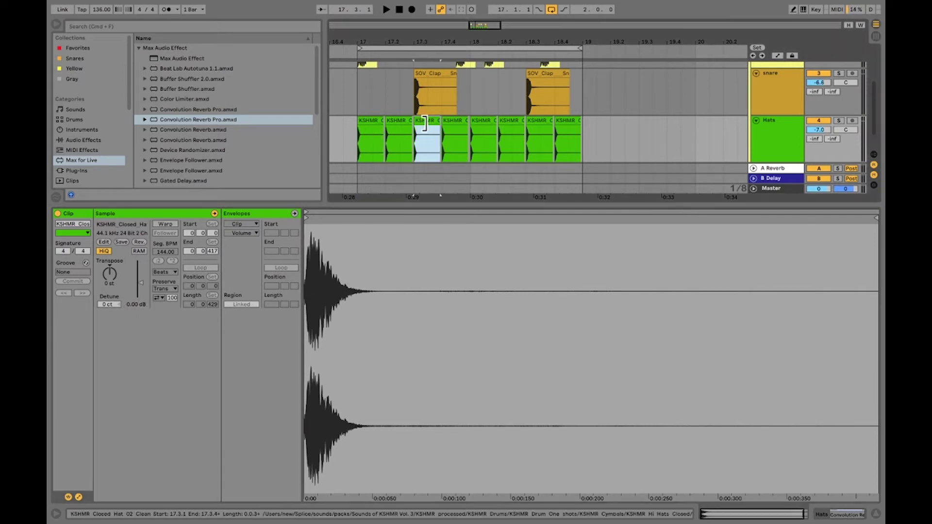
drag(143, 282, 143, 280)
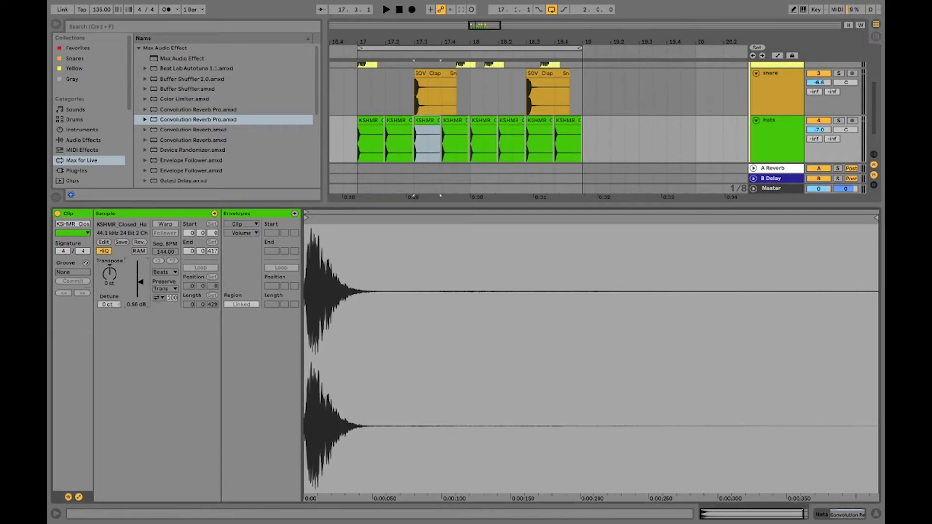
Step: Detune the hat clip at 17.4 to 8 ct with -0.86 dB gain, and adjust the gain of the hat clip at 18.3
click(462, 123)
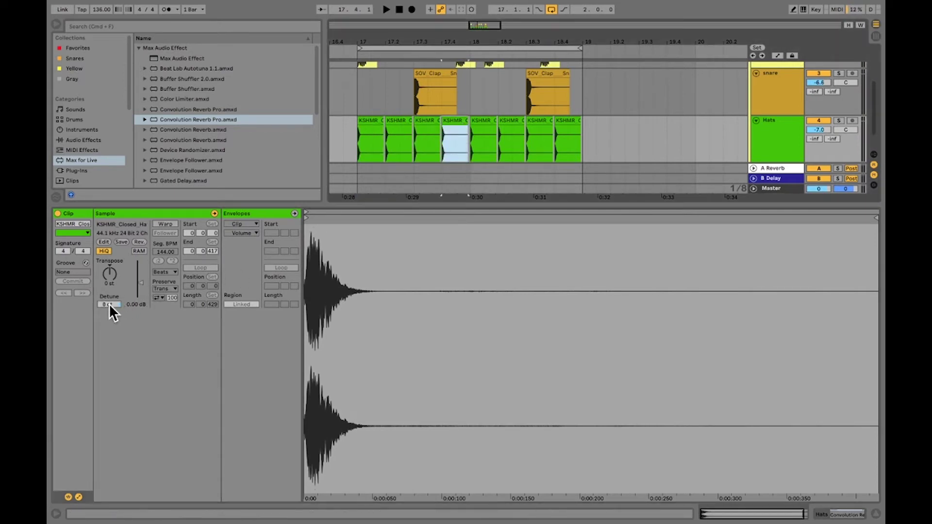
drag(107, 304, 141, 285)
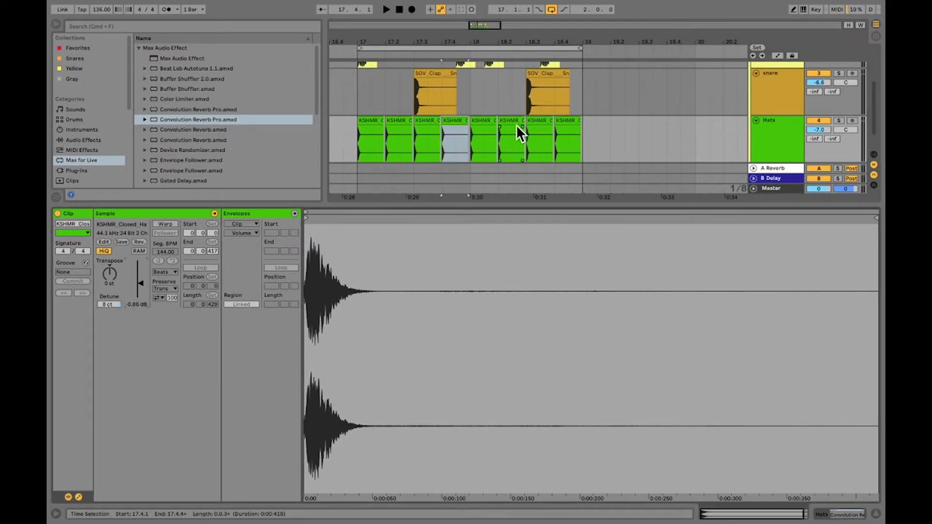
click(534, 132)
drag(141, 283, 140, 282)
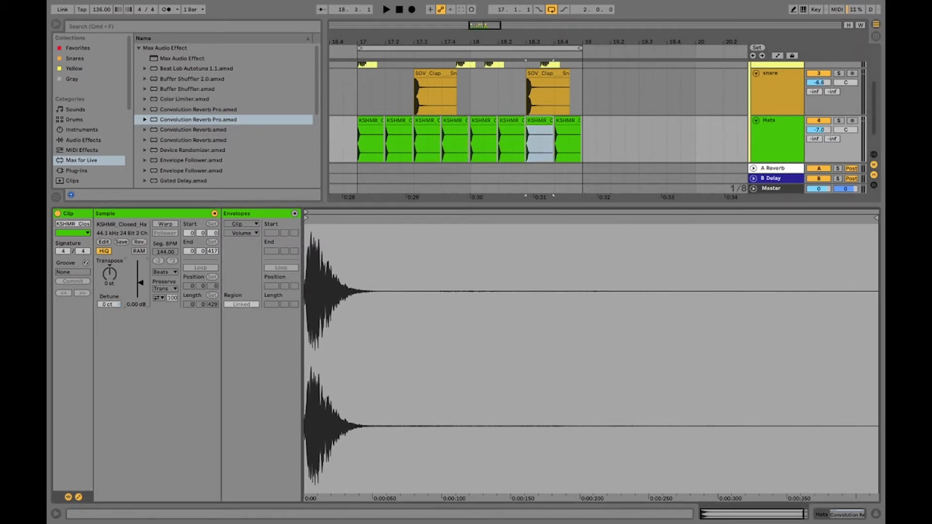
Step: Set the second snare clip to -5 ct and -0.27 dB, and the snare's Convolution Reverb Pro to 26.4 % decay and 3.54 % dry/wet
click(359, 98)
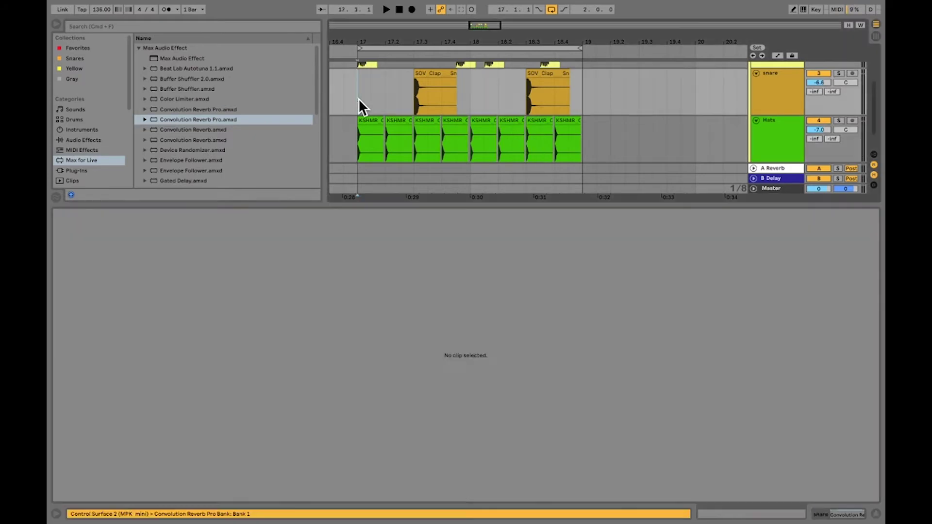
scroll(538, 146, up, 2)
click(538, 146)
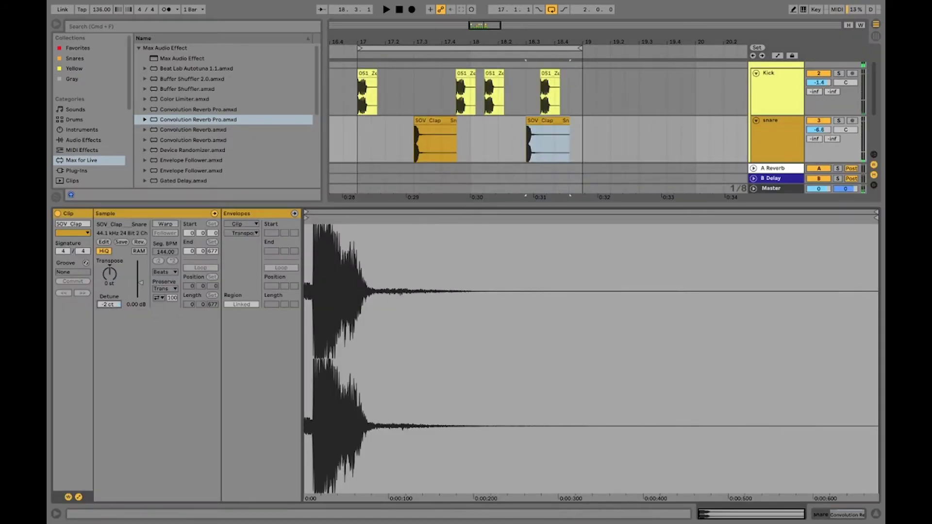
drag(141, 284, 141, 288)
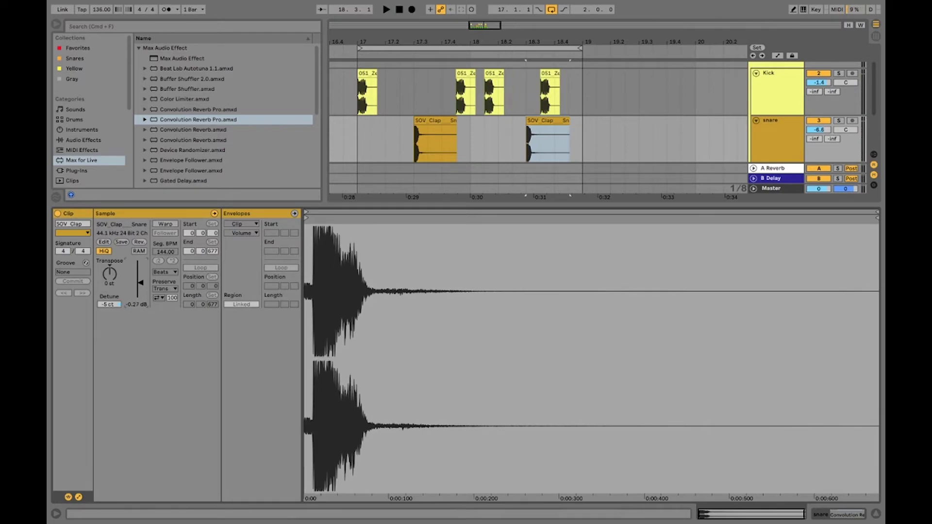
key(shift+Tab)
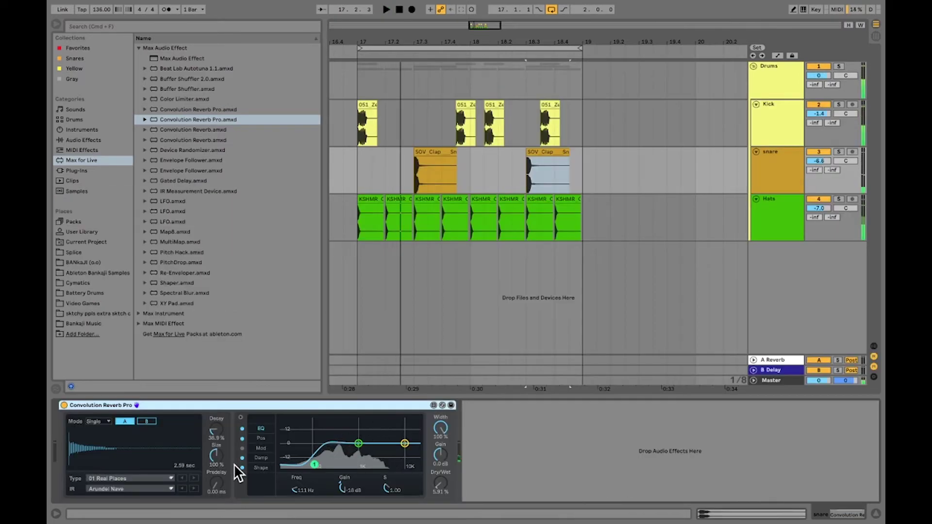
drag(214, 431, 214, 439)
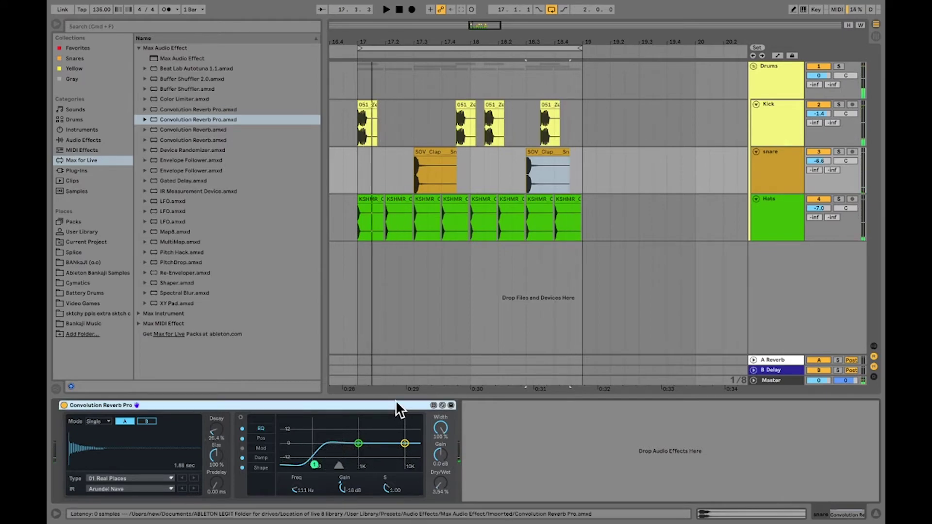
Step: Copy the snare's reverb to the Kick track with its low cut at 175 Hz and 17.0 % decay, checking it soloed and in the full loop
click(604, 113)
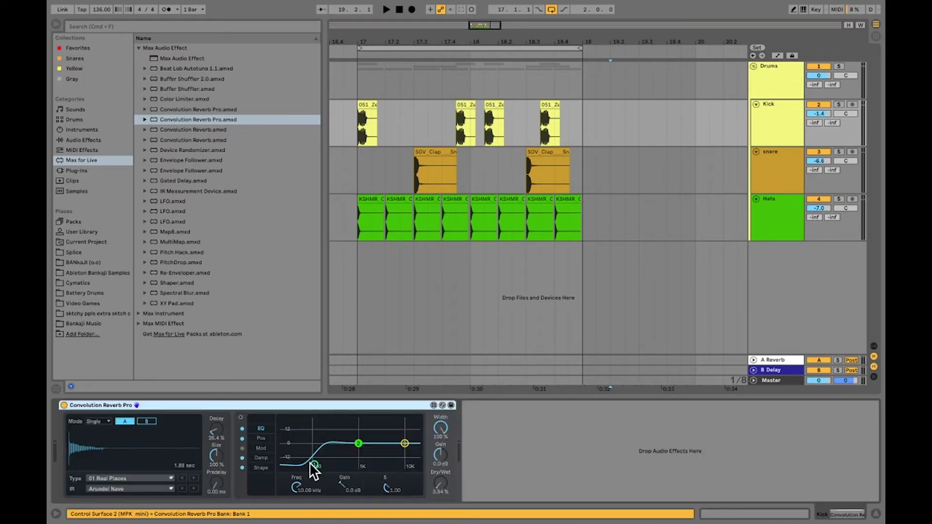
click(315, 465)
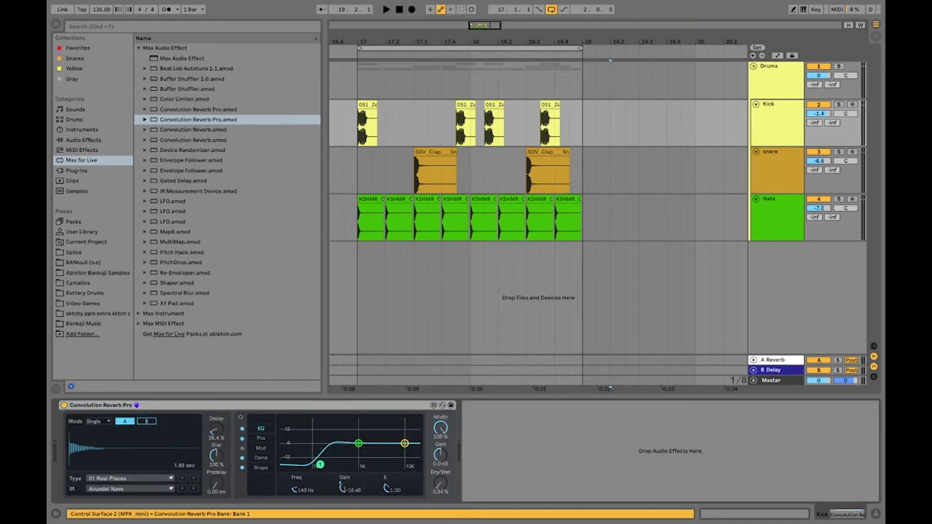
drag(319, 465, 323, 464)
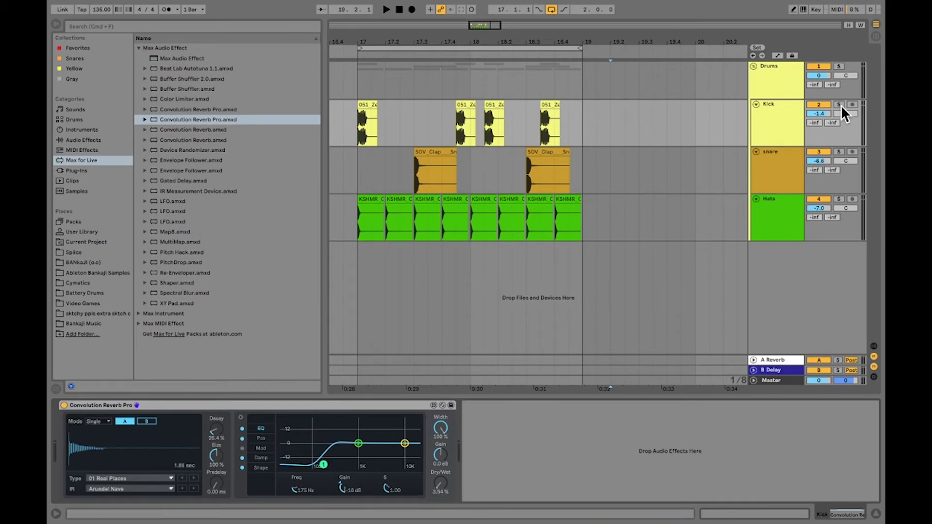
click(840, 104)
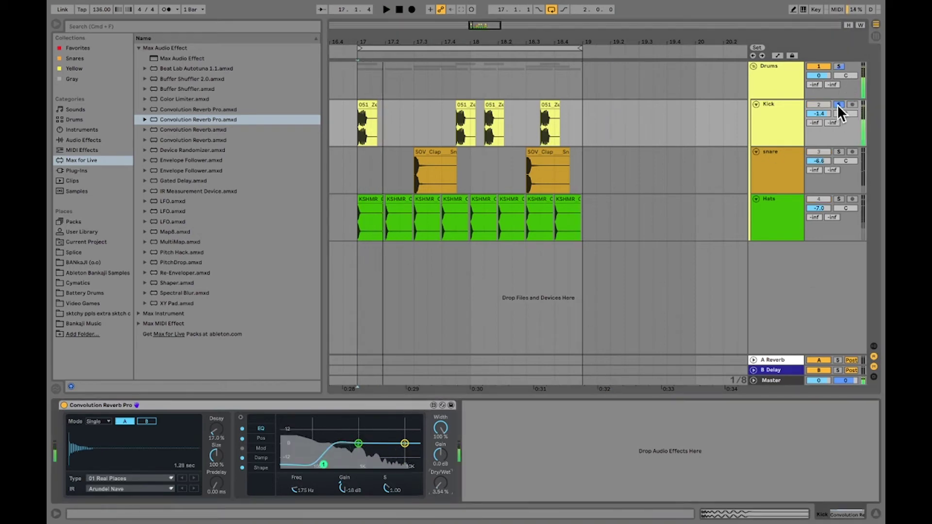
click(838, 104)
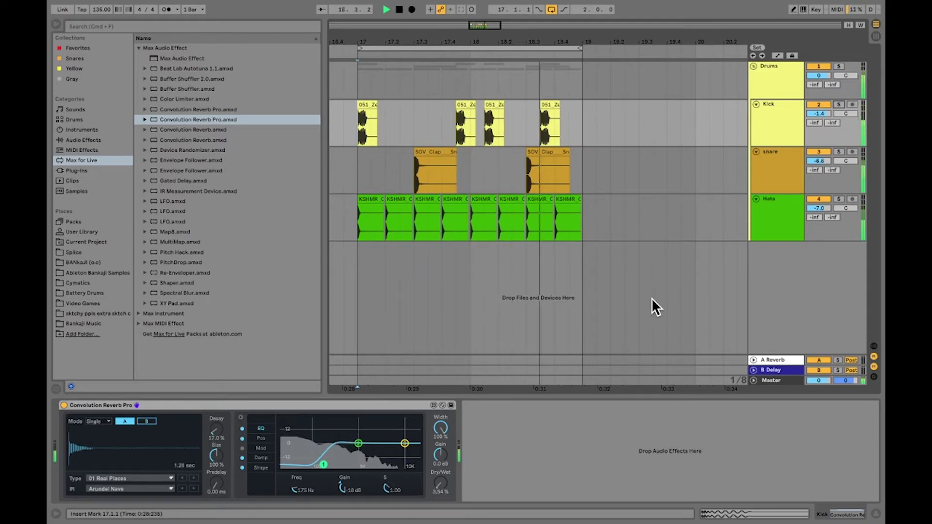
key(space)
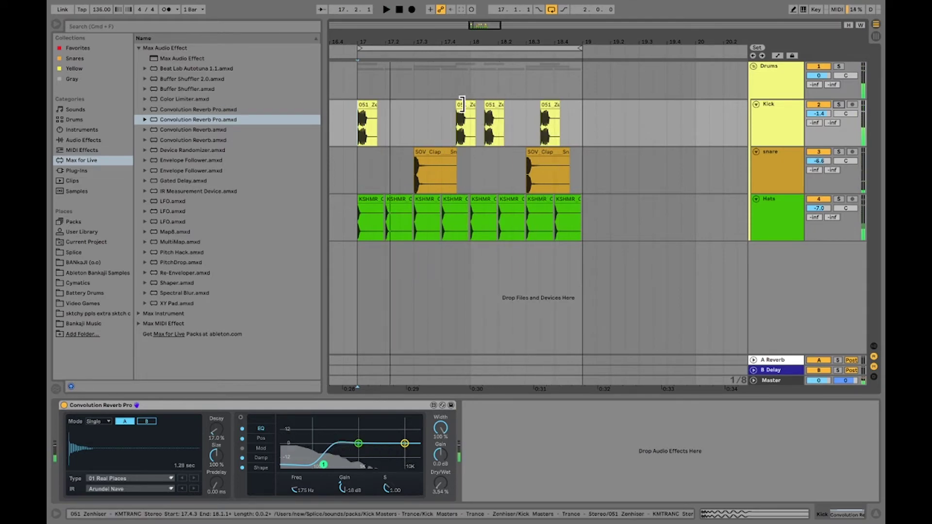
Step: Vary the detune and gain of the kick clips slightly, using -3 ct for the clip just before bar 18
double_click(460, 105)
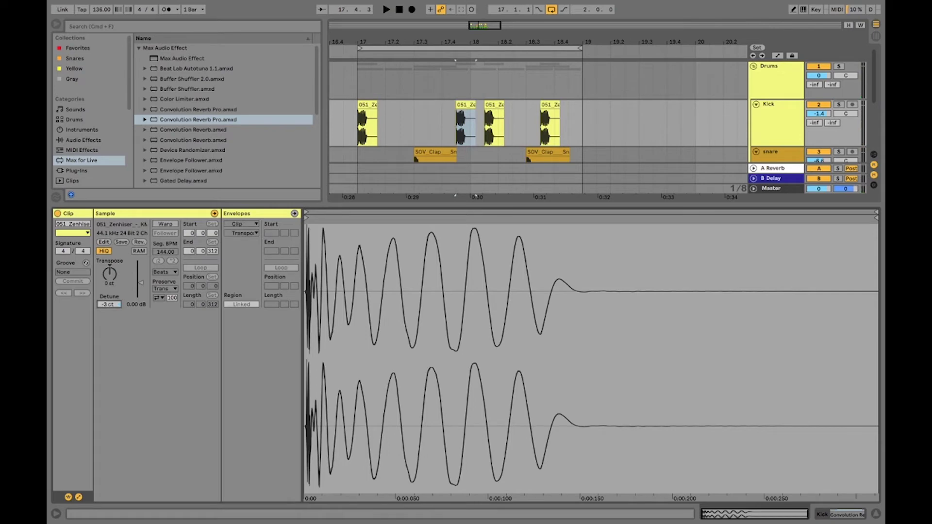
click(491, 124)
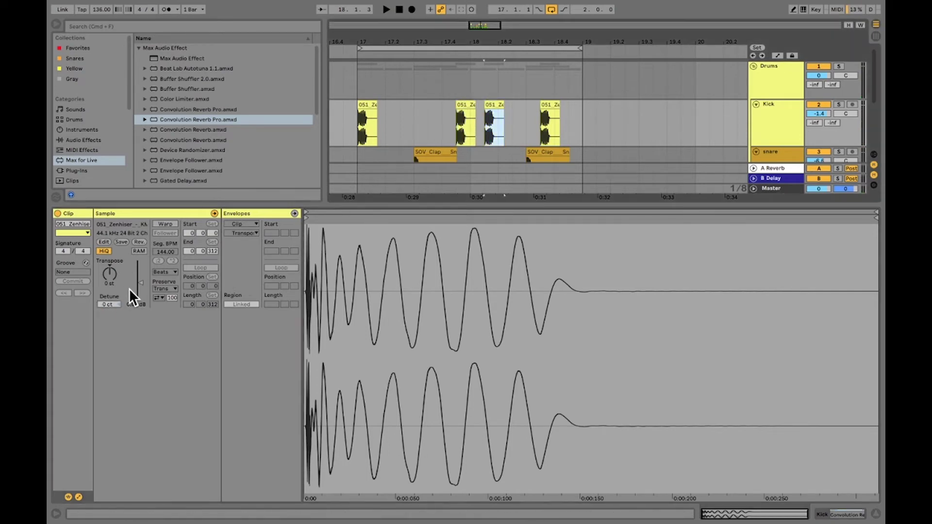
drag(110, 302, 141, 285)
click(467, 122)
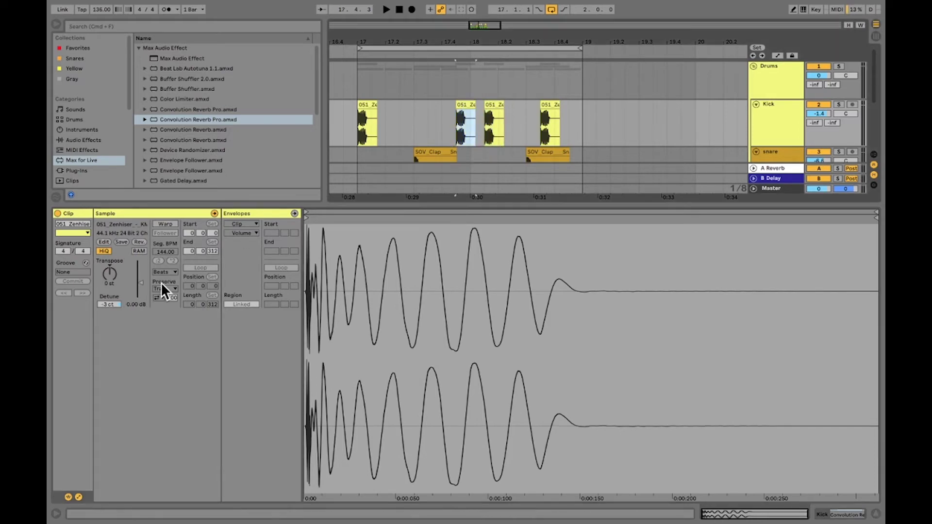
Step: Play the loop from bar 17 to check the varied kicks, hide the clip details, and stop playback
key(space)
click(358, 112)
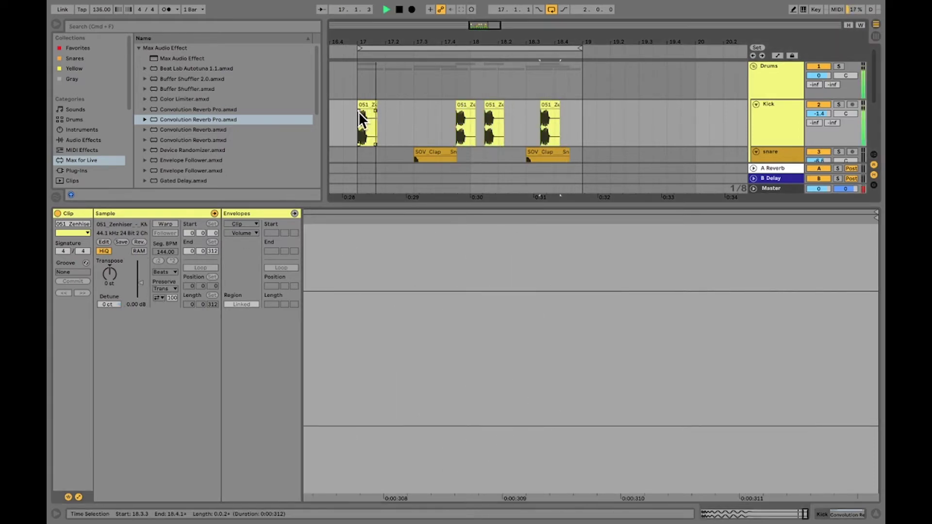
click(877, 513)
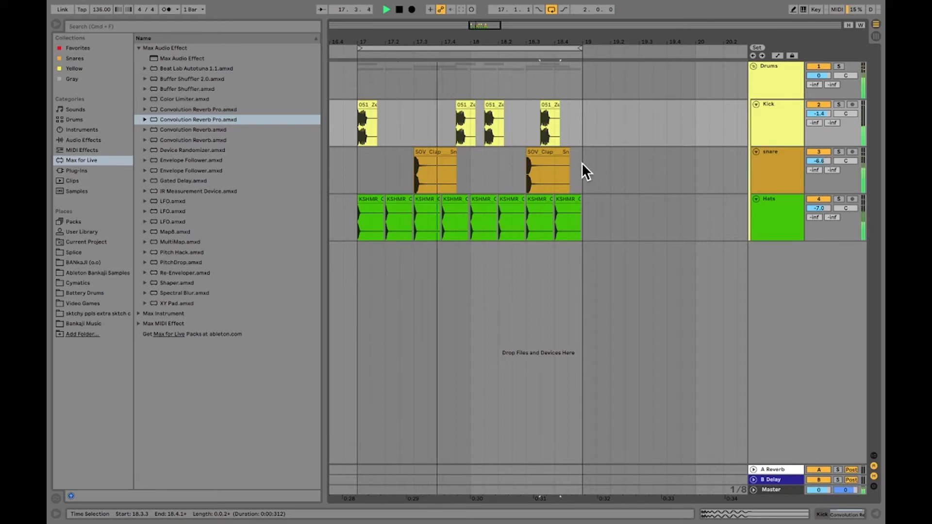
click(583, 130)
Step: Search all browser results for "eq eight" and add EQ Eight to the Hats track after the reverb
click(141, 25)
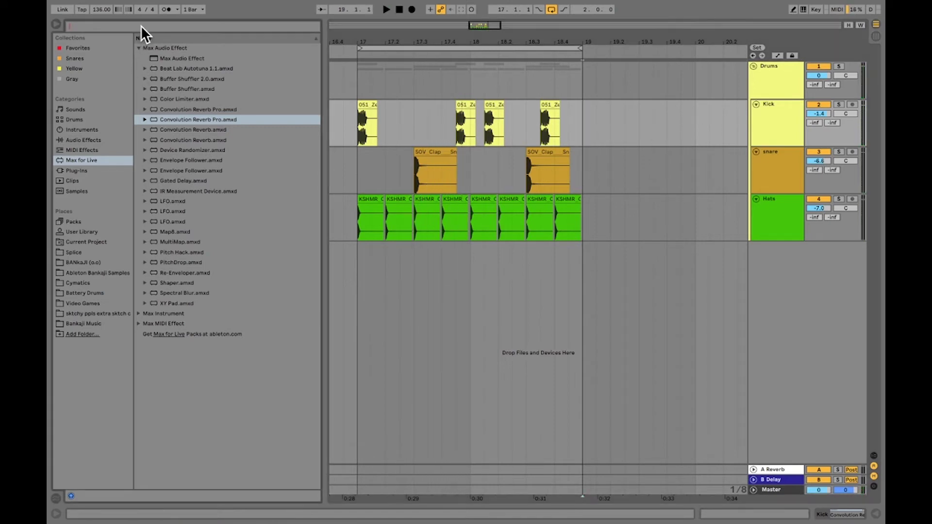
text(eq)
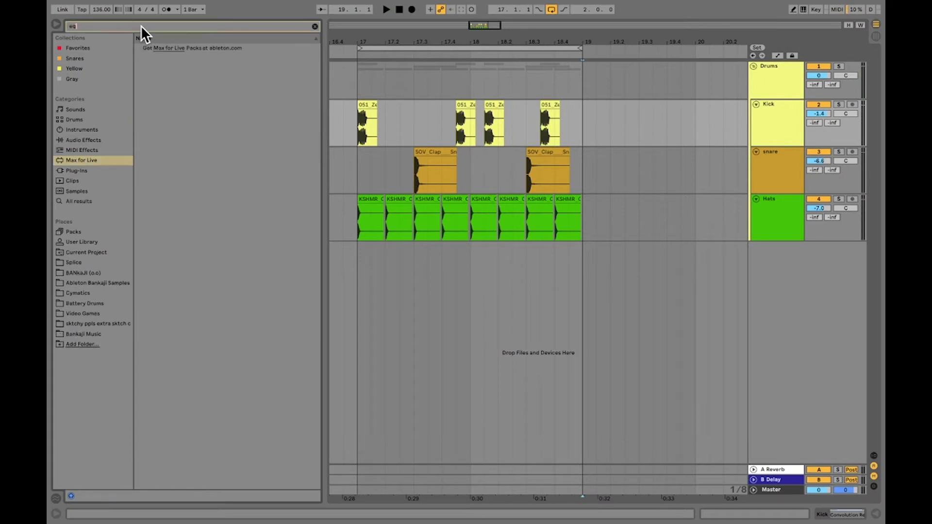
text( eight)
click(71, 199)
click(176, 52)
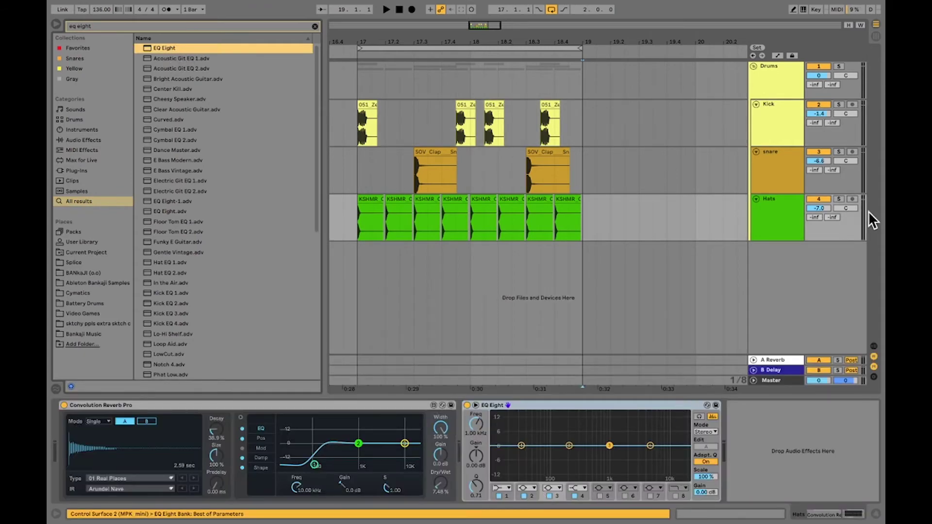
Step: Solo the Hats track, play the loop from bar 17, and enlarge the EQ Eight display
click(839, 199)
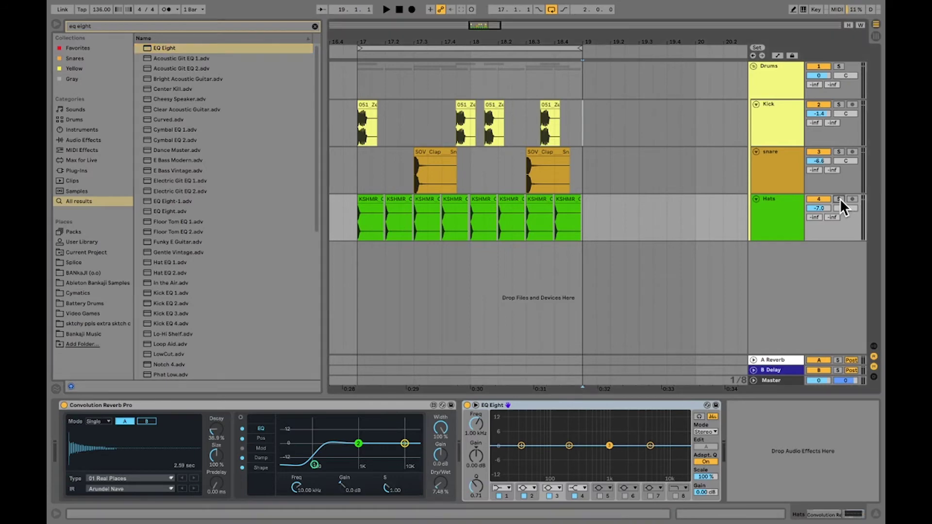
click(356, 212)
key(space)
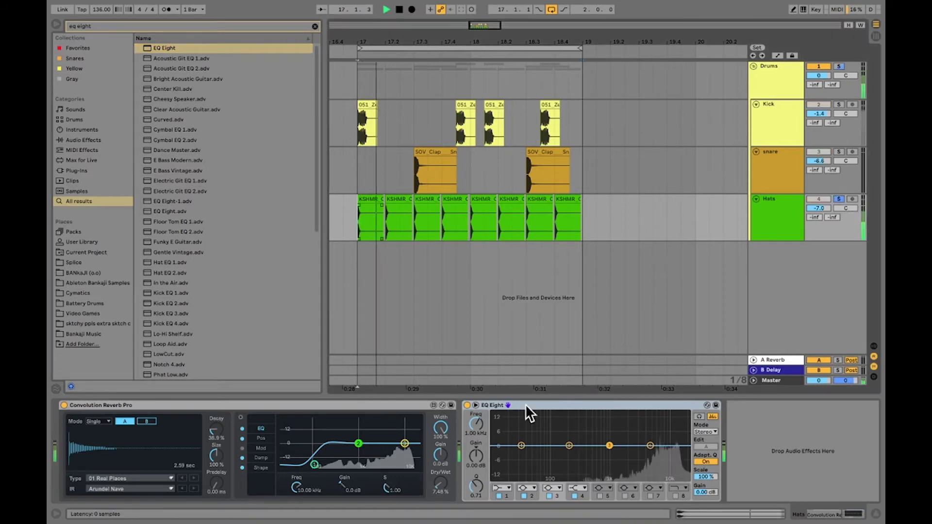
double_click(534, 424)
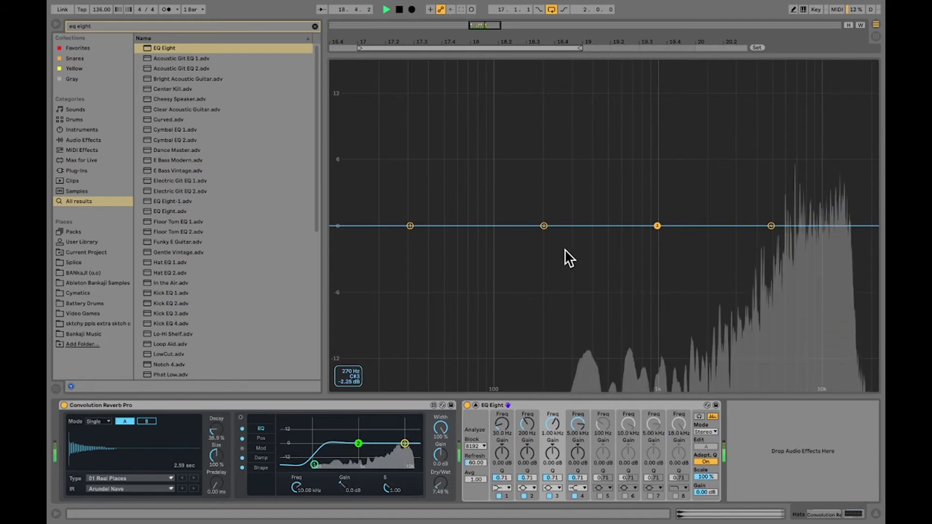
Step: Make band 1 of the hats' EQ Eight a low-cut filter at about 5.37 kHz, stop playback, and return to the arrangement
click(502, 488)
click(502, 431)
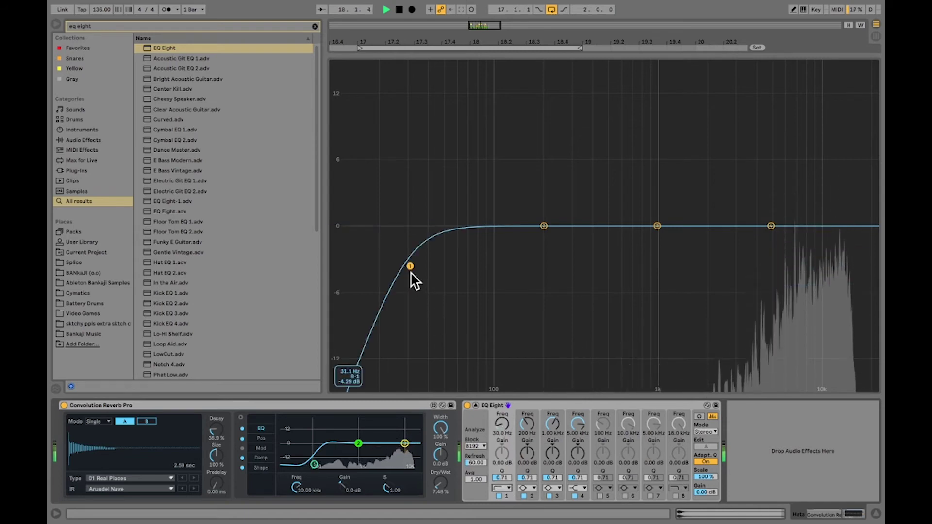
drag(411, 268, 775, 267)
key(space)
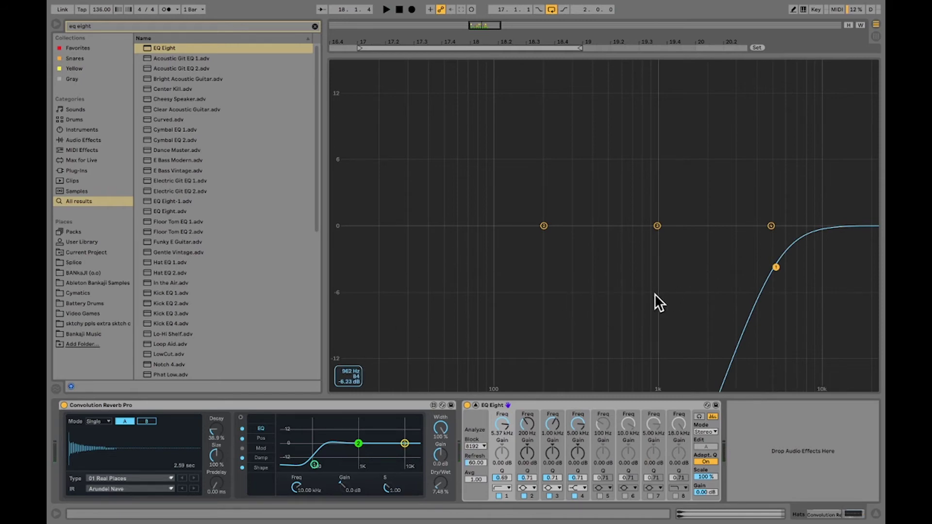
key(Escape)
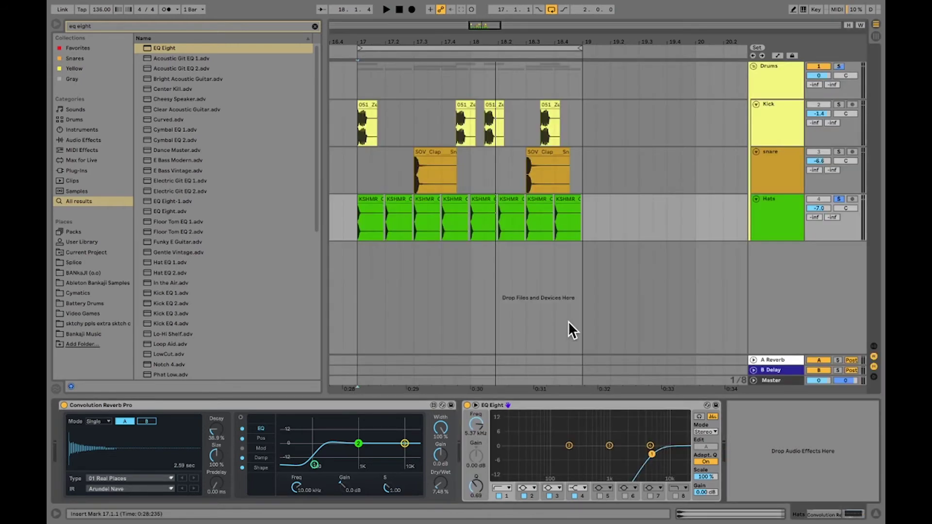
Step: Solo the snare track, play it from 17.3 to examine its spectrum in the enlarged EQ Eight, and return to the arrangement
click(779, 162)
click(412, 179)
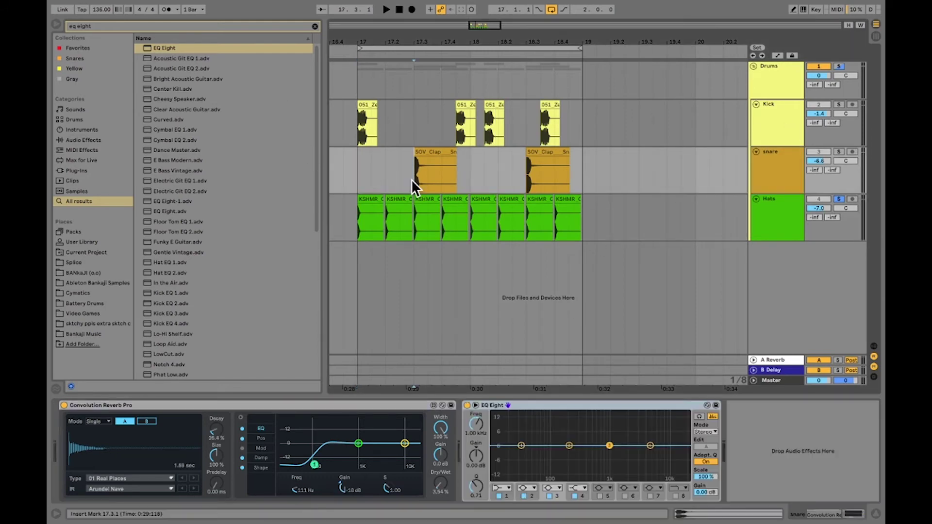
click(840, 152)
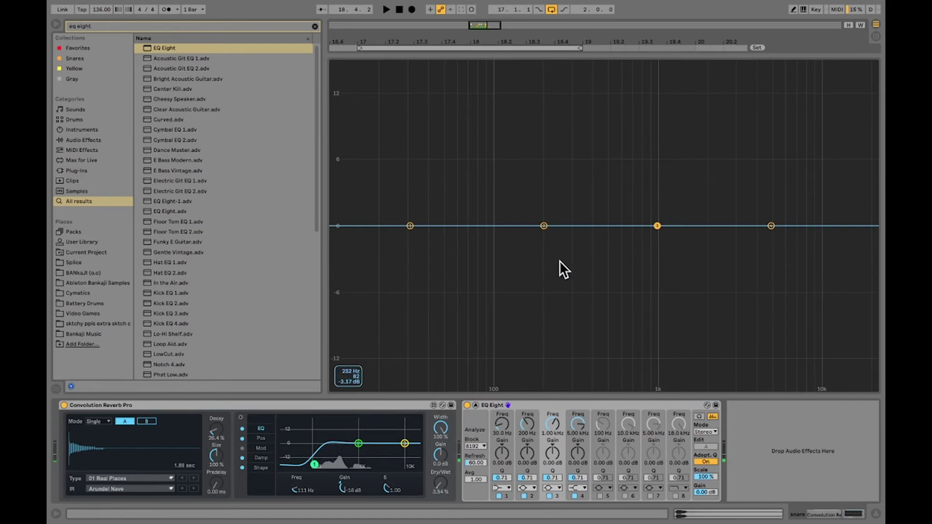
key(Tab)
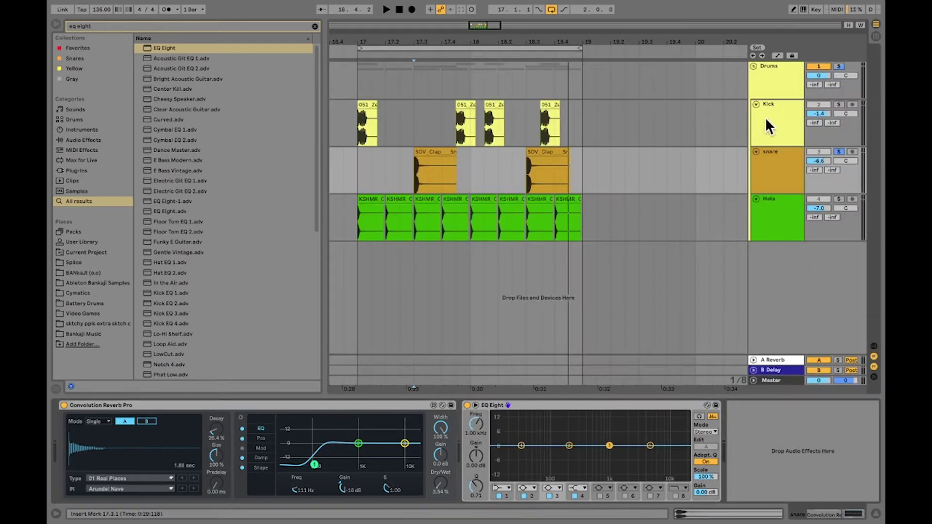
Step: Solo the Kick track and play the loop to examine the kick's spectrum in its EQ Eight
click(677, 401)
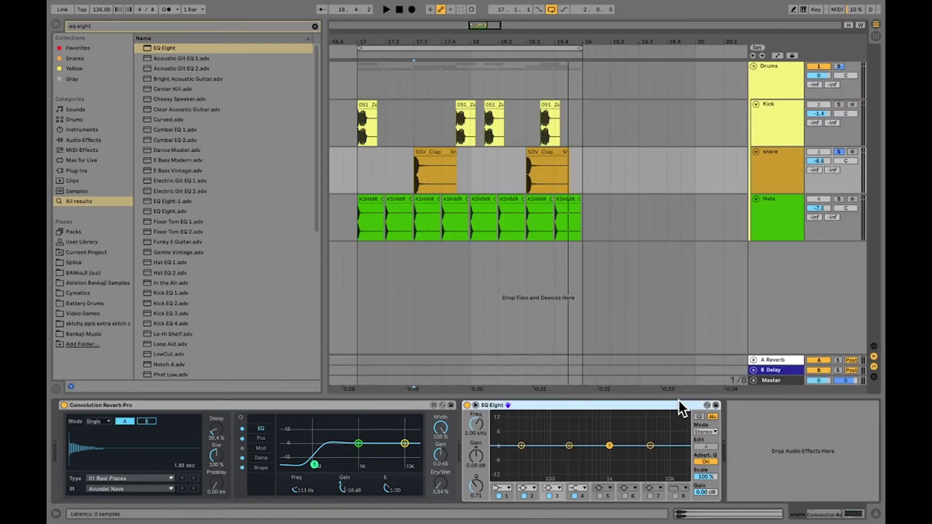
click(767, 141)
click(532, 461)
key(space)
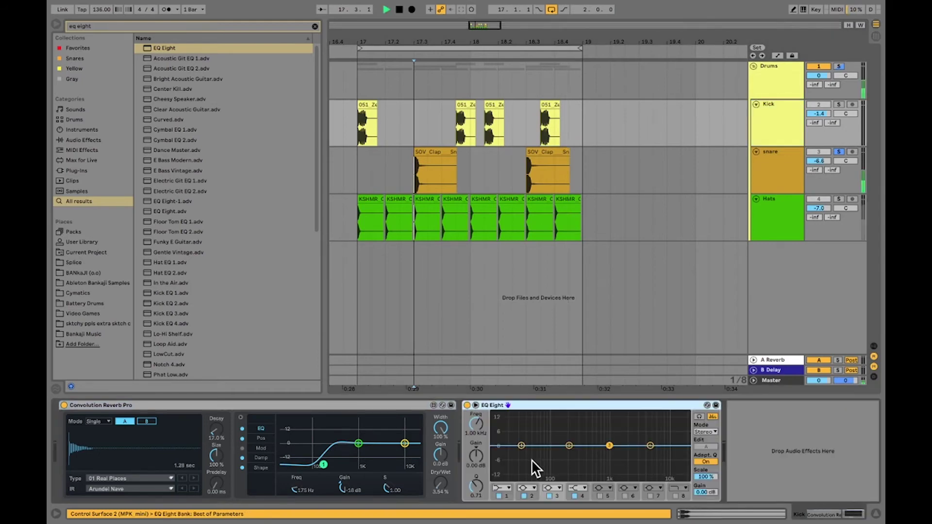
click(838, 104)
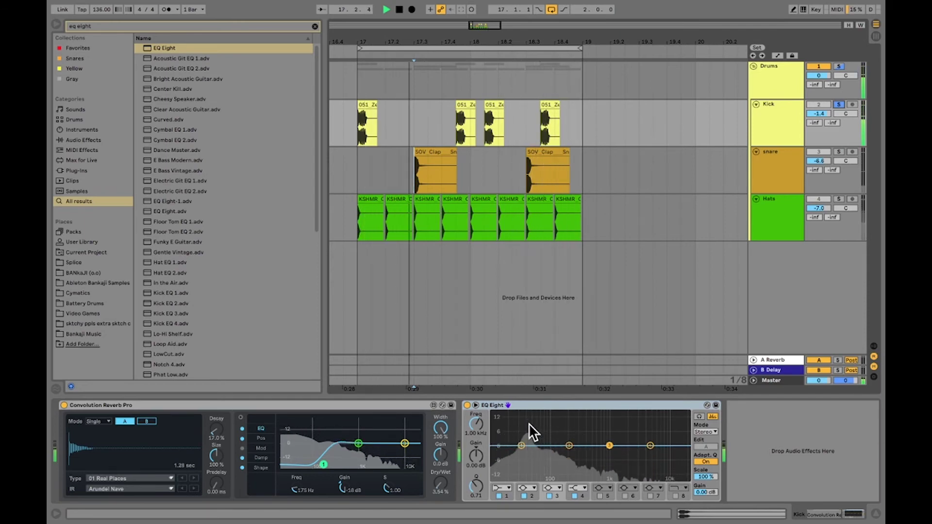
key(space)
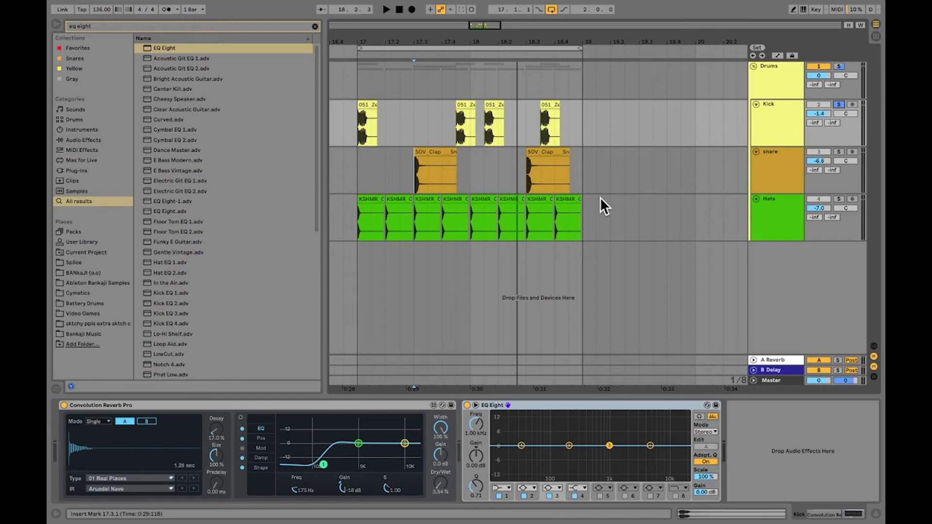
click(538, 128)
key(space)
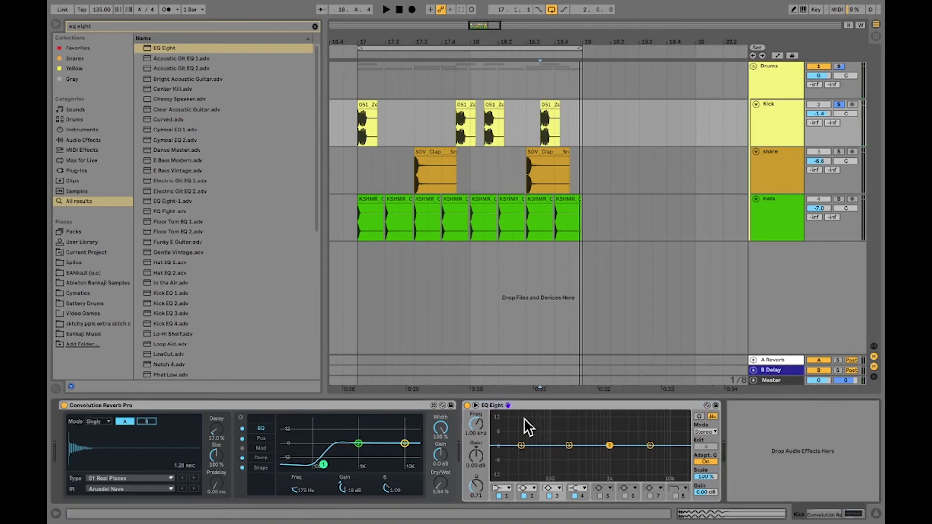
key(space)
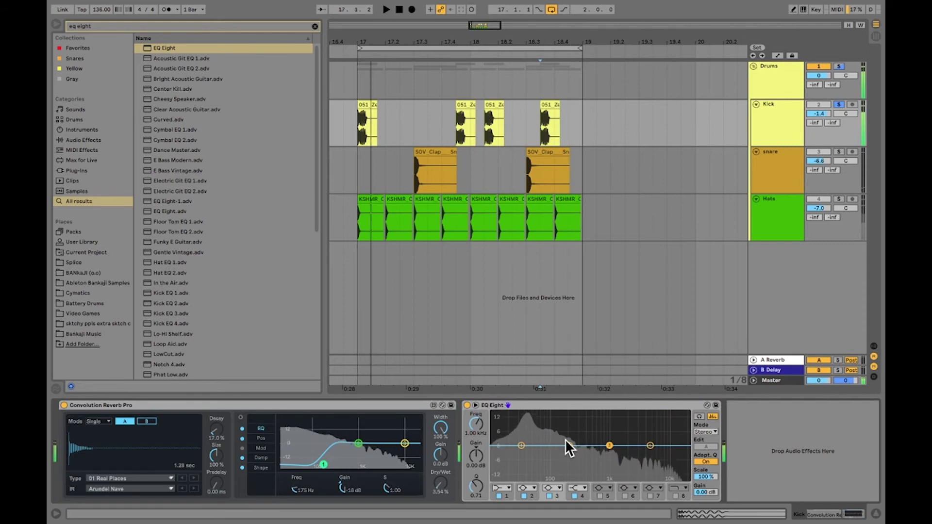
Step: Solo the snare track and play it from 18.3 to examine its spectrum in EQ Eight
click(528, 171)
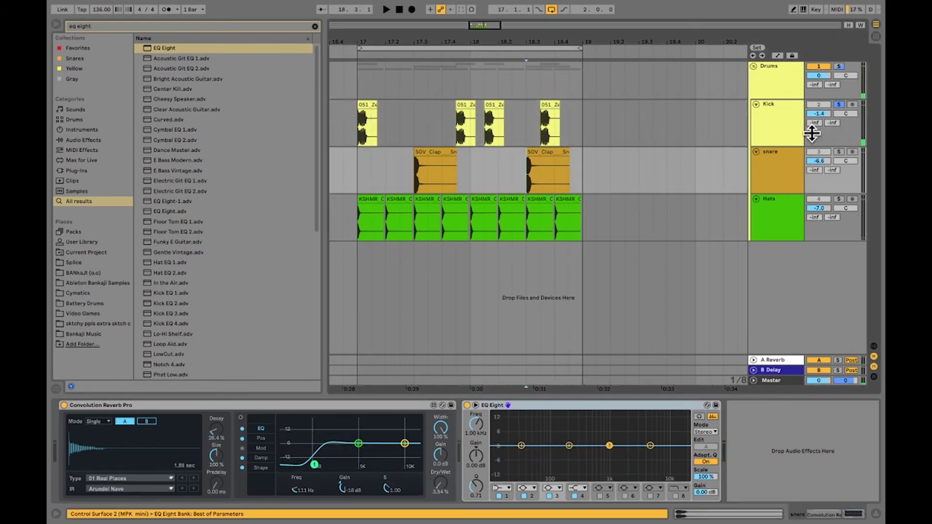
click(840, 153)
key(space)
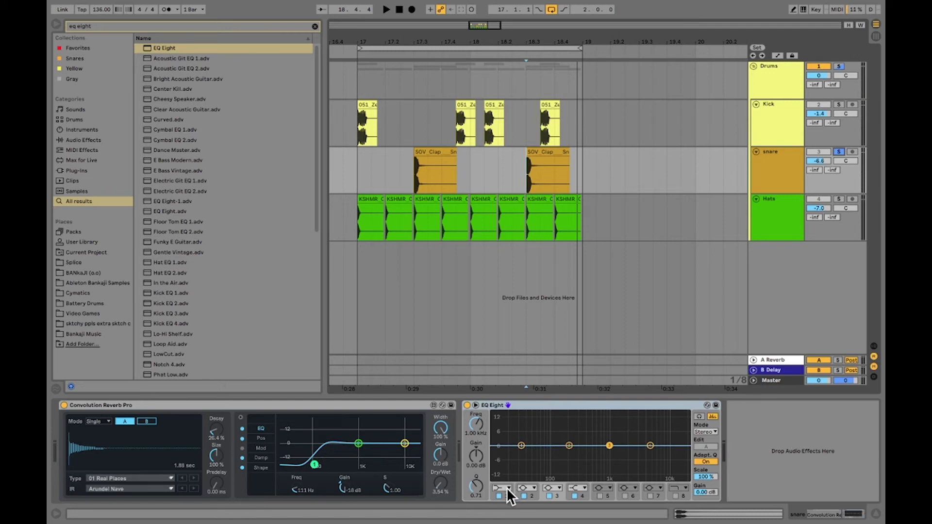
key(space)
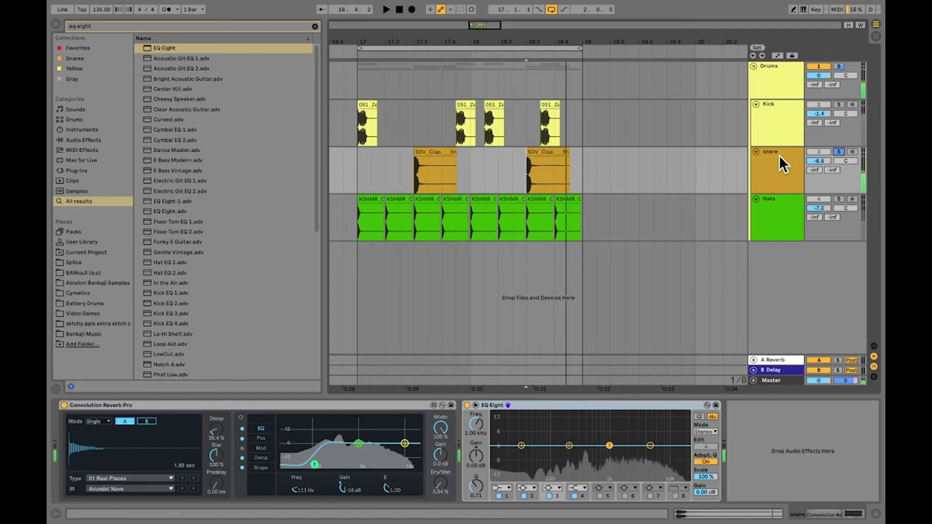
Step: Enlarge the snare's EQ Eight, make band 1 a low-cut filter at about 90.2 Hz, and play the result
double_click(529, 425)
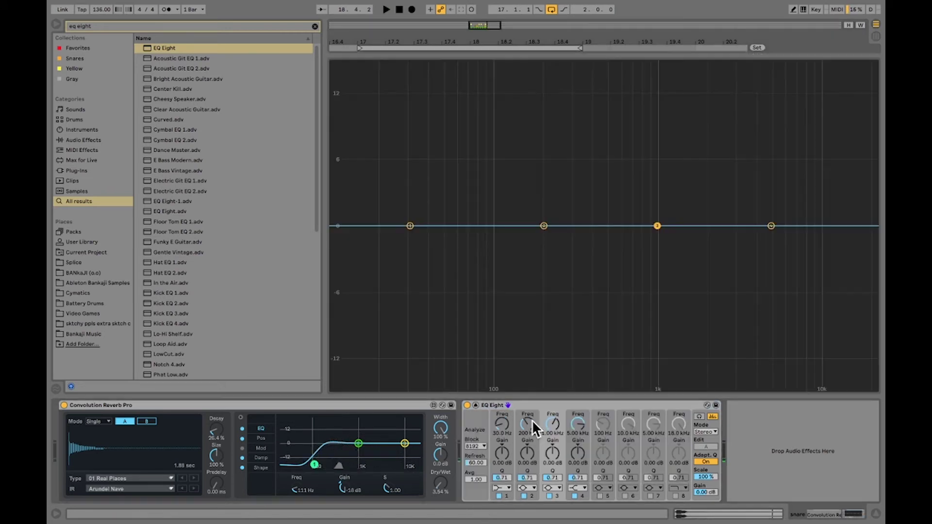
click(507, 489)
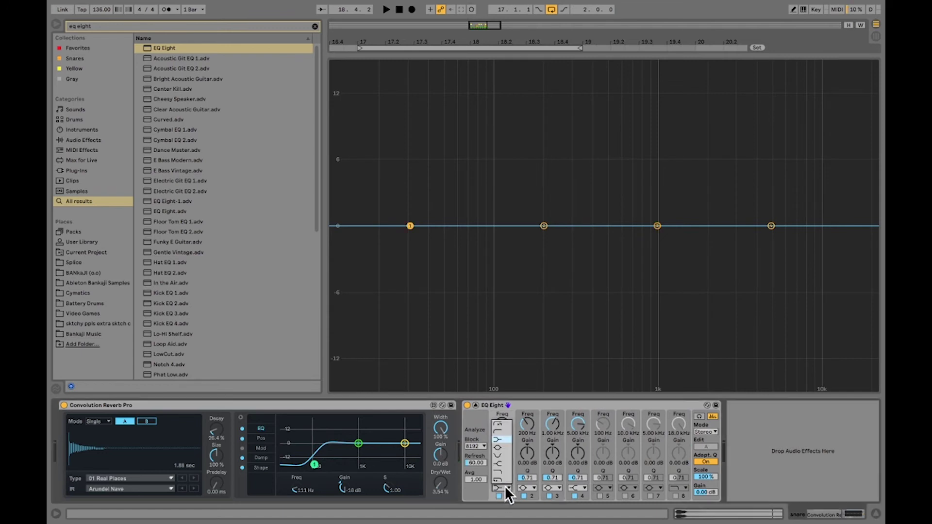
click(500, 431)
mouse_move(502, 427)
mouse_down()
mouse_move(502, 418)
mouse_move(503, 439)
mouse_move(509, 432)
mouse_up()
key(space)
Step: Cut the snare with a narrow band 3 dip at about 4.90 kHz, -10.2 dB, Q 4.91, and return to the arrangement
key(space)
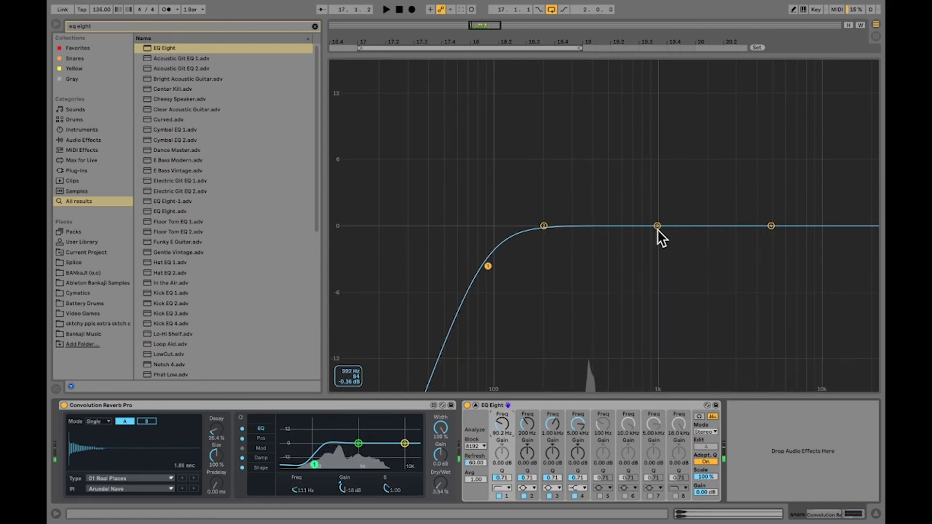
drag(658, 227, 770, 336)
key(space)
key(space)
key(space)
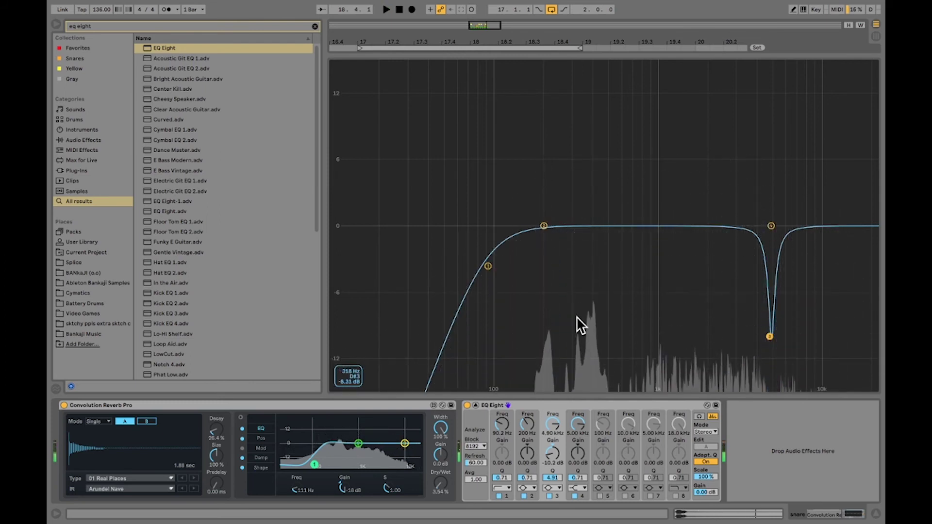
double_click(583, 308)
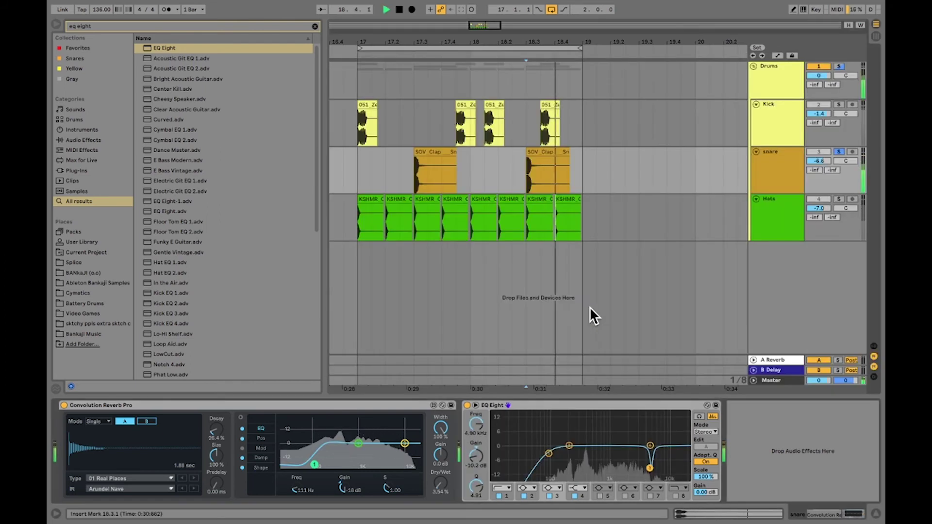
Step: Solo the Kick track and play it with its EQ Eight display enlarged to examine the spectrum
click(840, 103)
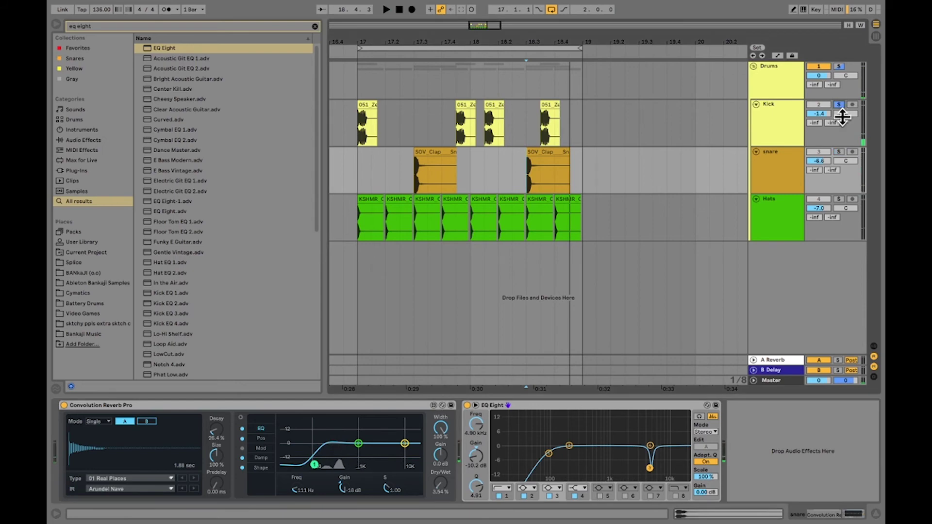
click(783, 109)
double_click(575, 427)
key(space)
Step: Shape band 4 of the kick's EQ Eight into a gentle high-shelf cut of about 4 dB just below 2 kHz
key(space)
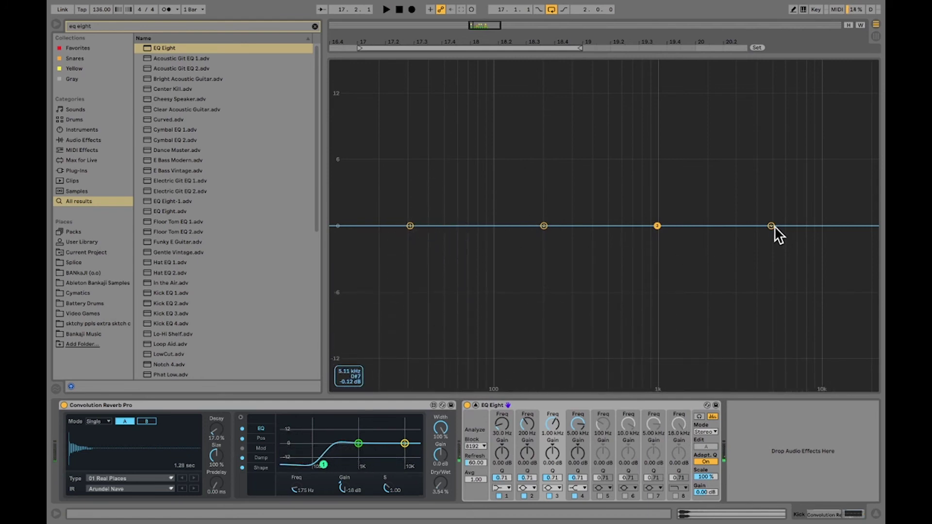
drag(773, 226, 653, 349)
key(space)
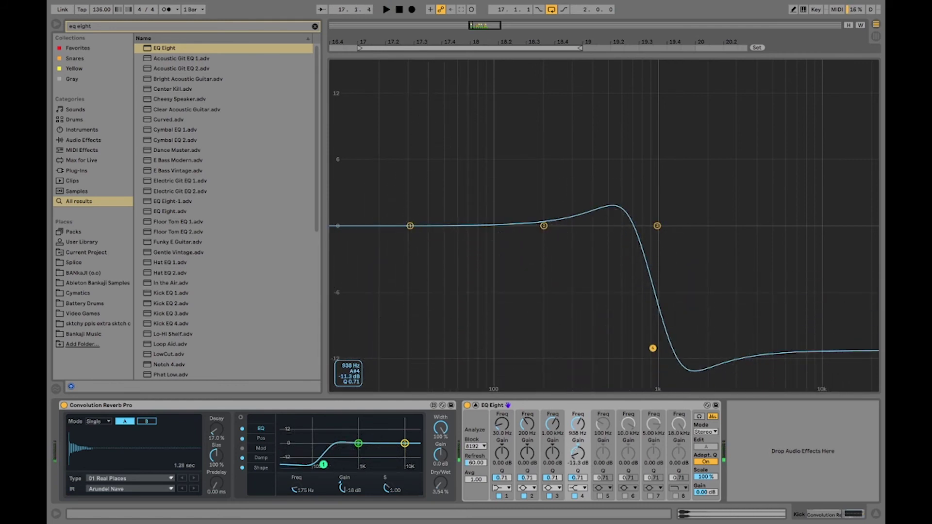
drag(653, 348, 703, 271)
Step: Add a narrow band 2 cut to the kick at about 441 Hz, -9.95 dB, Q 5.18, and return to the arrangement
key(space)
drag(544, 226, 599, 334)
key(space)
key(space)
double_click(492, 126)
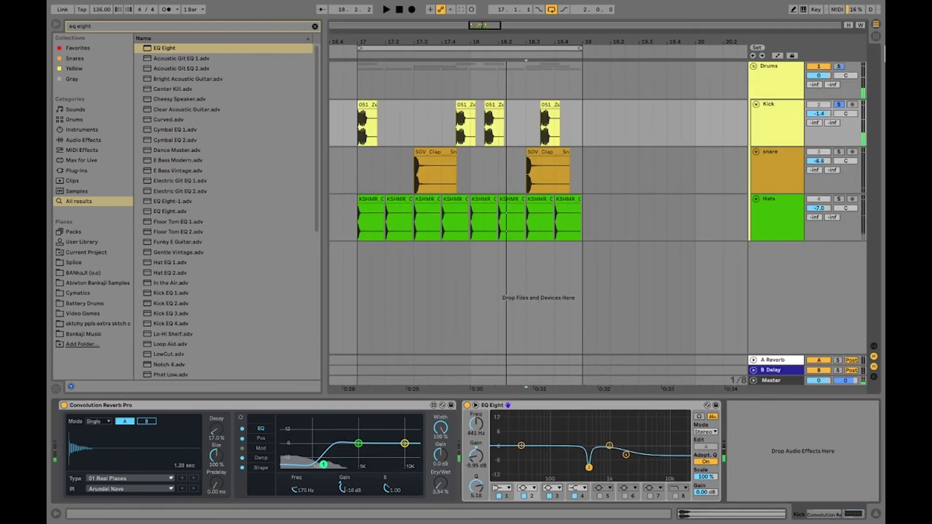
Step: Turn off the Kick and Drums solos and play the full drum loop from bar 17
click(837, 104)
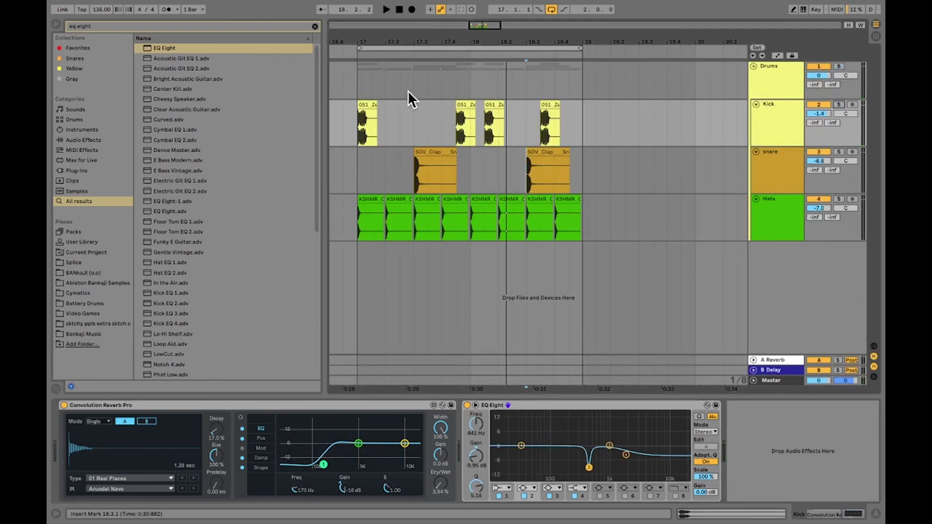
click(357, 80)
key(space)
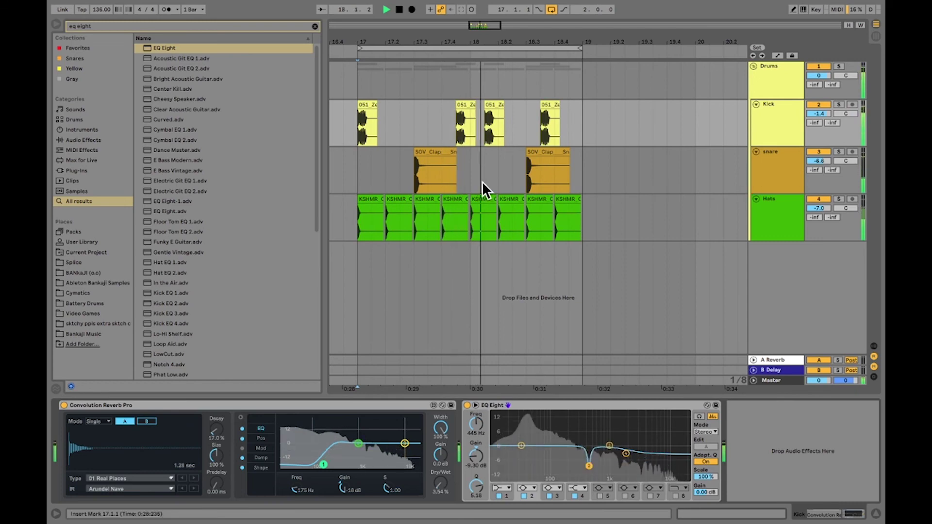
key(space)
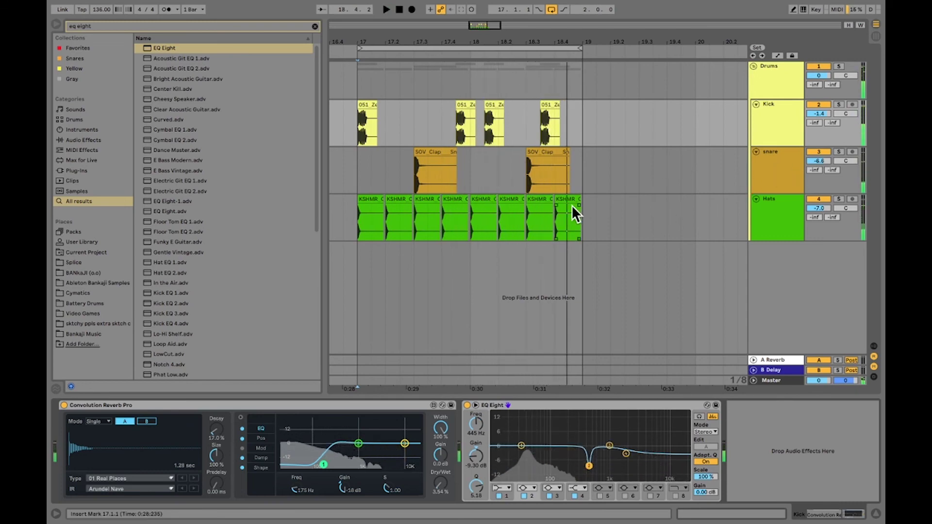
Step: Add EQ Eight to the Drums group, examine the full loop's spectrum in its enlarged display, and return to the arrangement
click(776, 81)
double_click(170, 48)
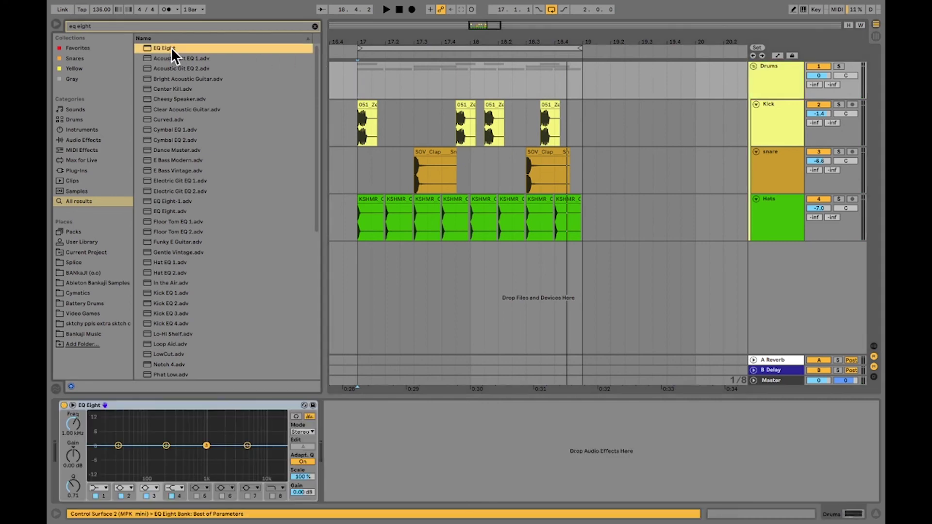
double_click(205, 424)
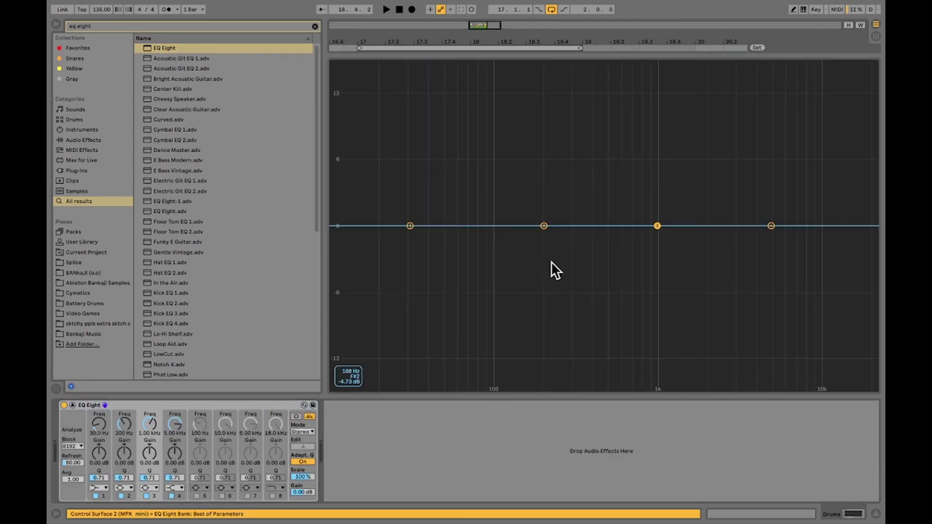
key(space)
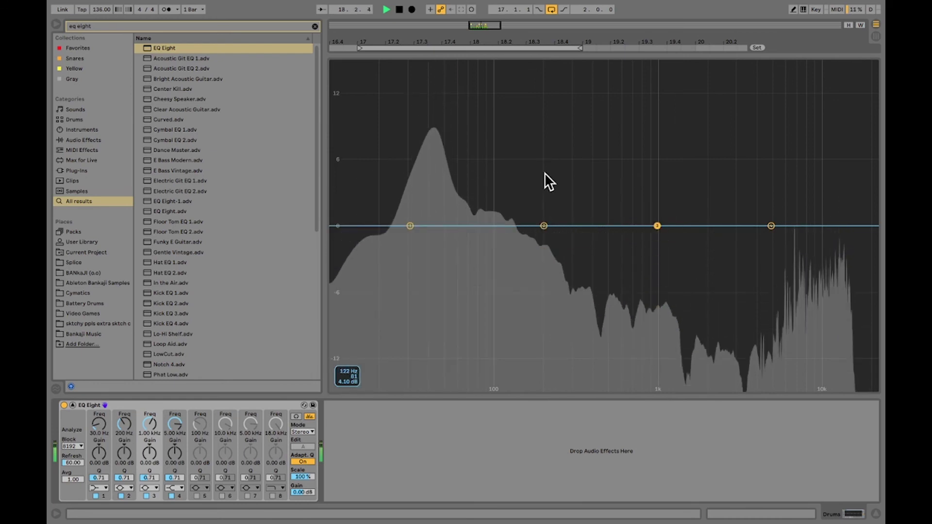
key(Escape)
click(547, 191)
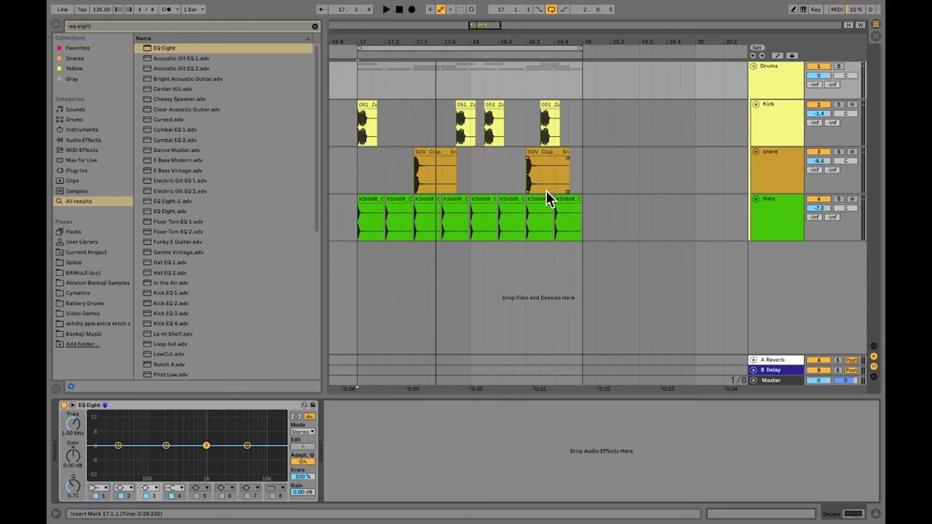
Step: Replay the loop with the Kick track selected and examine the order of its Convolution Reverb Pro and EQ Eight
click(775, 124)
click(774, 83)
click(778, 125)
click(428, 117)
key(space)
click(352, 132)
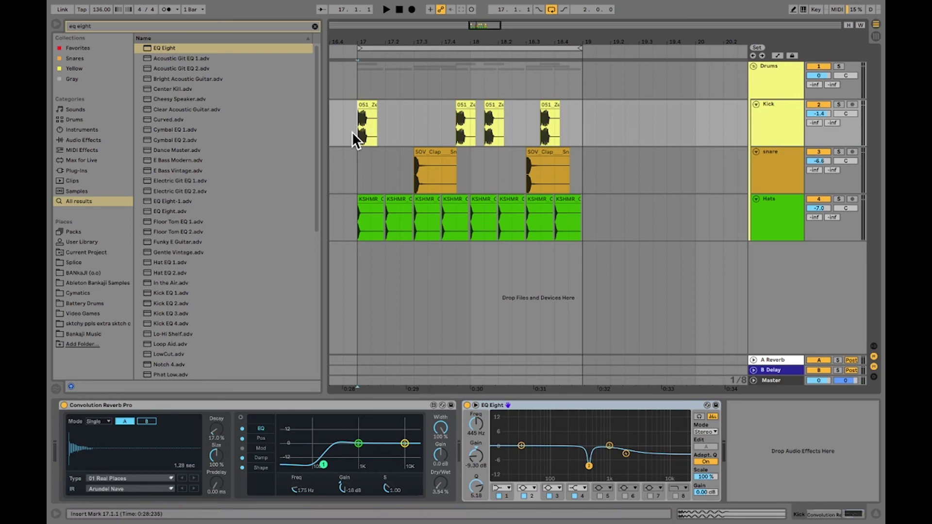
click(580, 133)
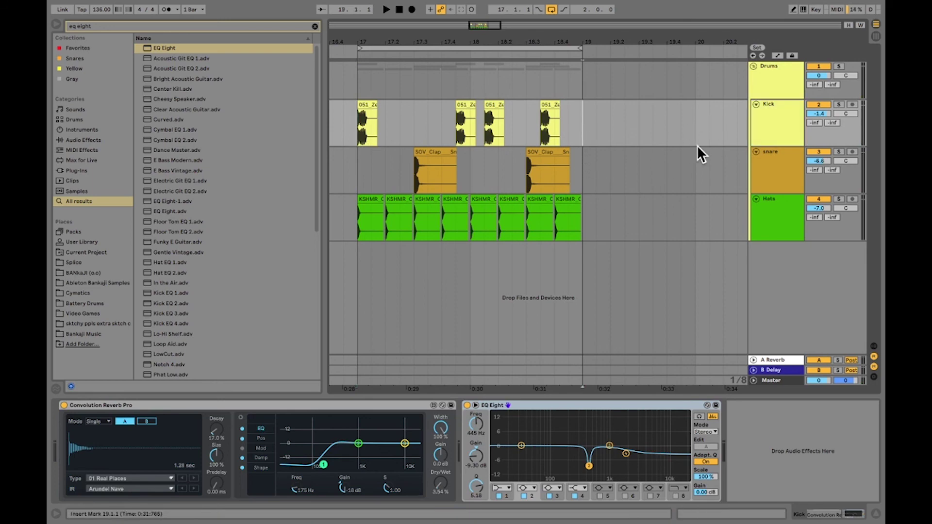
click(260, 406)
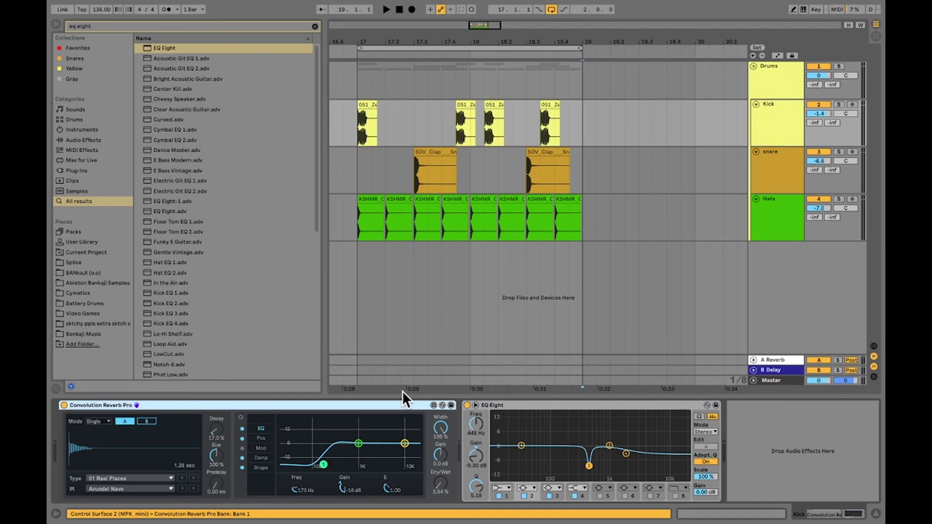
click(567, 407)
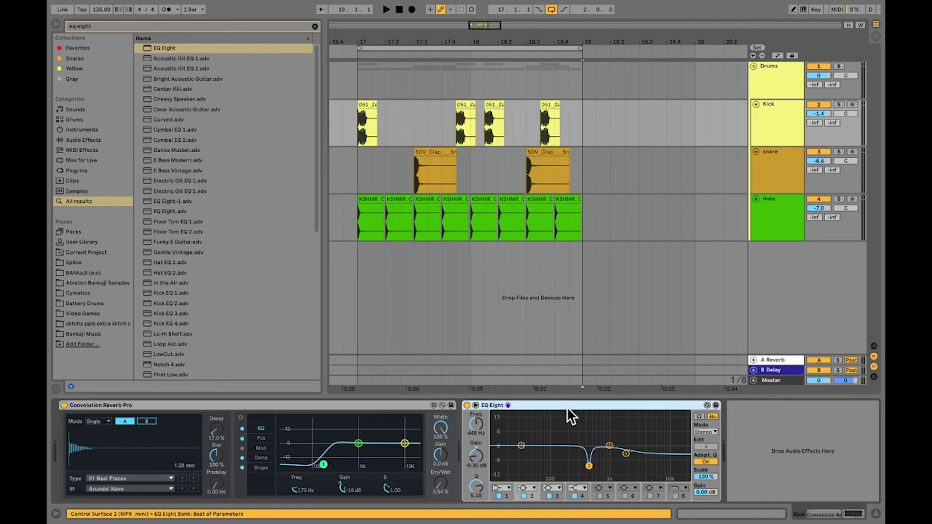
Step: Compare the reverb and EQ Eight device chains on the Kick, snare and Hats tracks
click(772, 156)
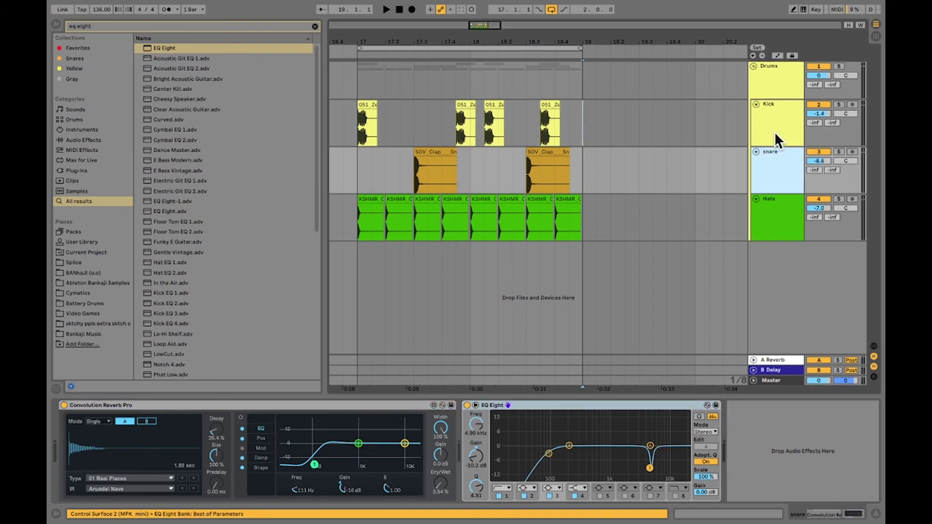
click(774, 132)
click(782, 182)
click(777, 216)
click(778, 183)
click(775, 132)
click(774, 167)
click(777, 206)
Step: Move Convolution Reverb Pro after EQ Eight on the Hats, snare and Kick tracks
click(299, 410)
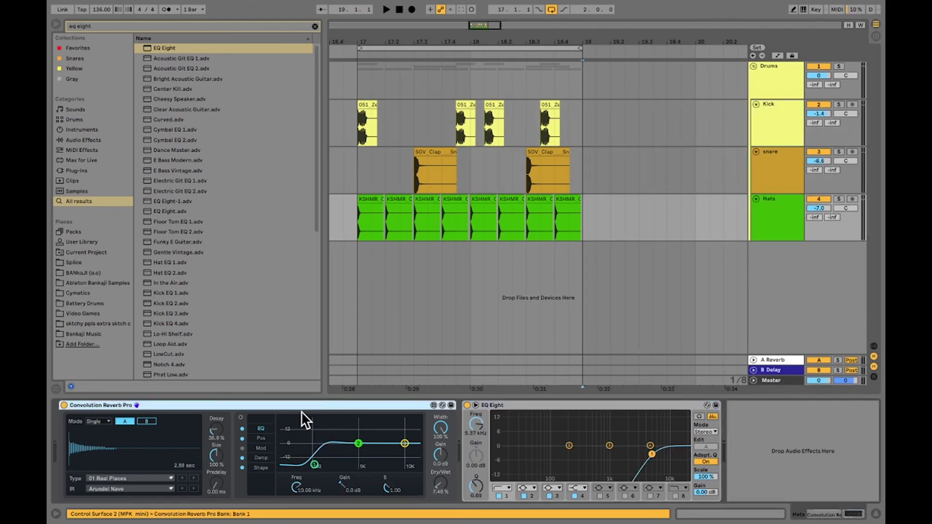
drag(363, 419, 780, 464)
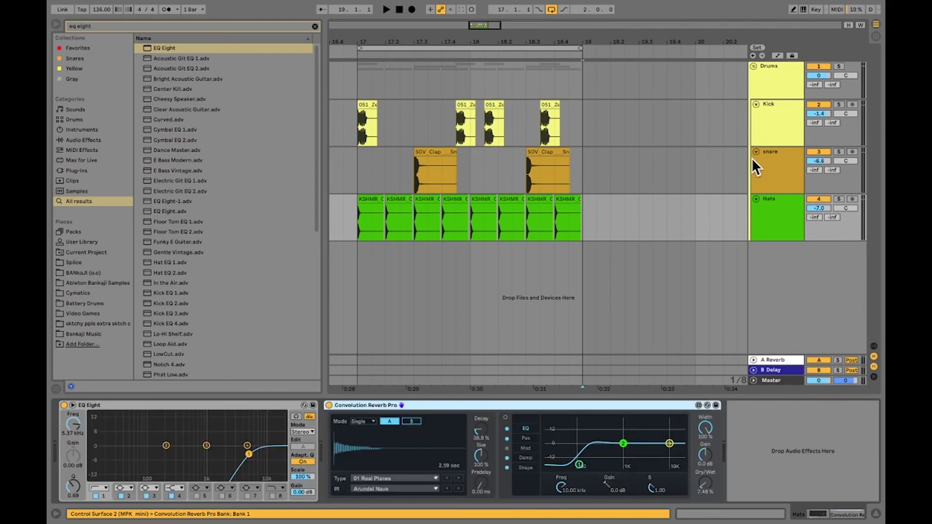
click(776, 179)
drag(377, 409, 810, 436)
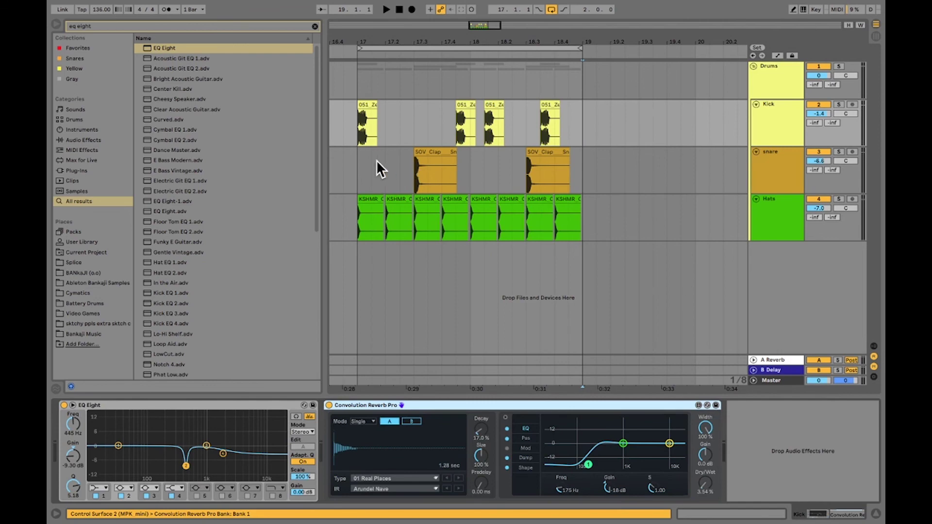
Step: Play the full loop from bar 17 to hear the reordered device chains
key(space)
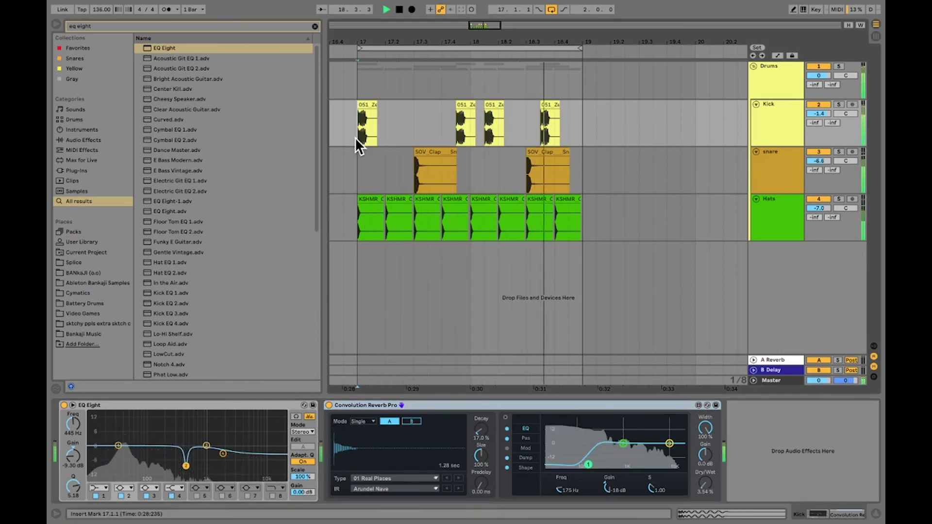
key(space)
click(428, 213)
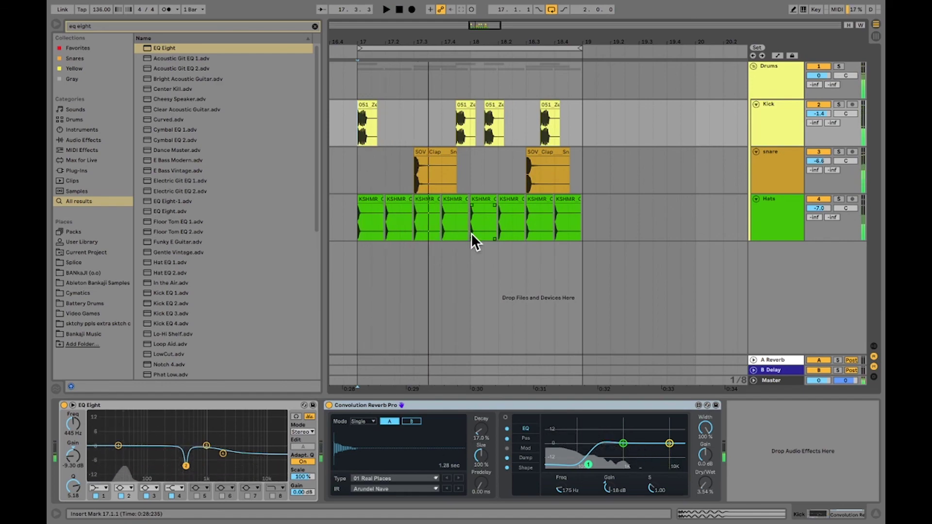